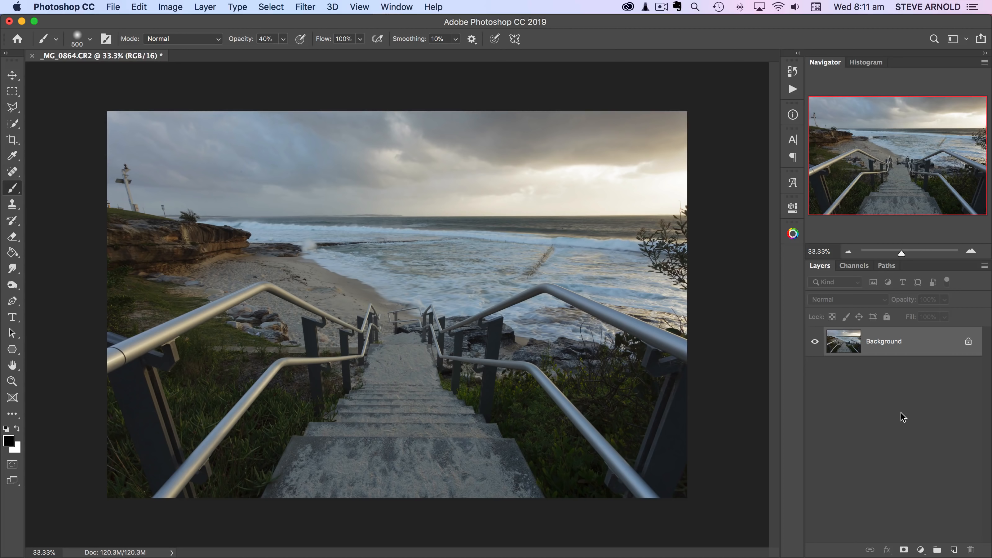
Add a Curves adjustment layer and neutralize the colour cast by sampling a gray point from the water beside the stairs.
click(921, 549)
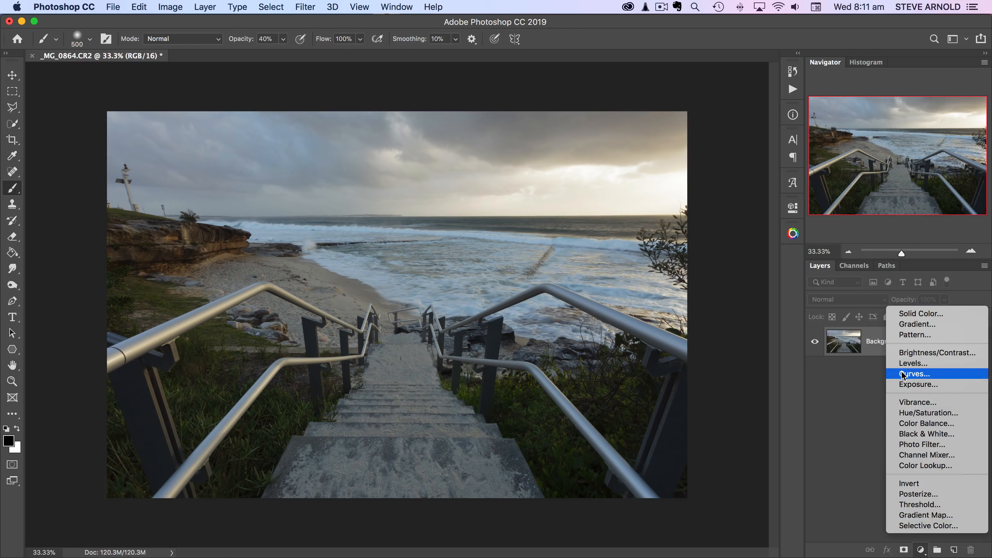
click(932, 376)
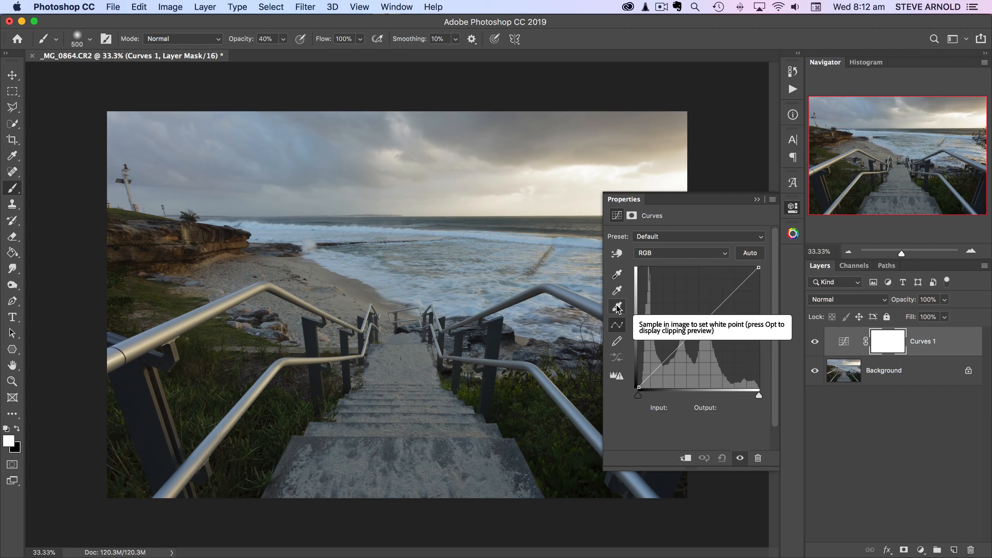
click(617, 293)
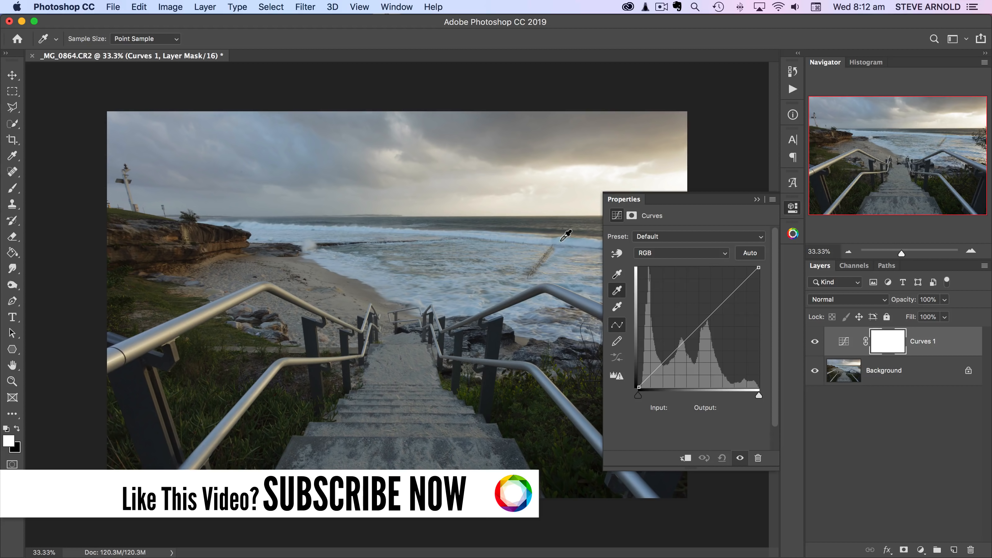
click(460, 303)
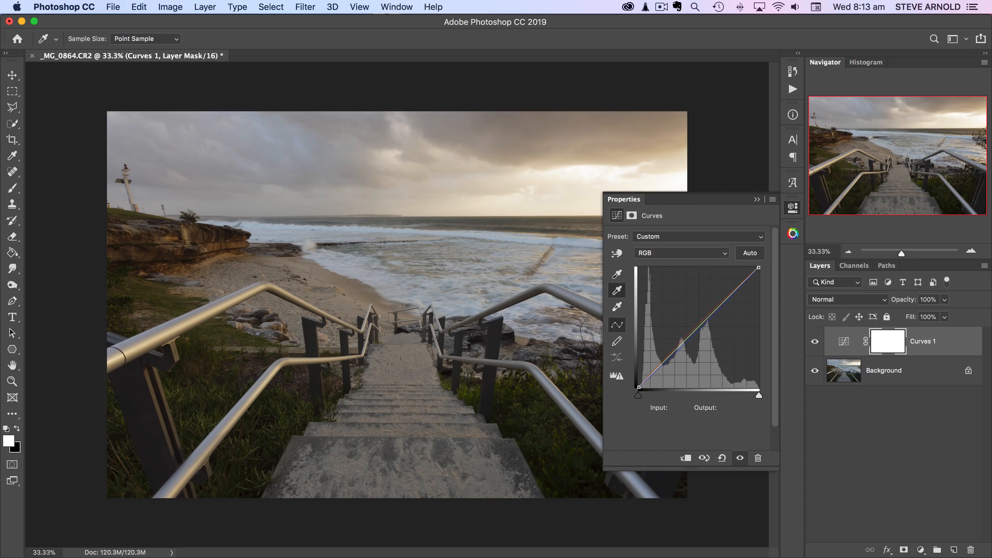
Compare the photo with and without the colour-correcting Curves layer.
click(817, 342)
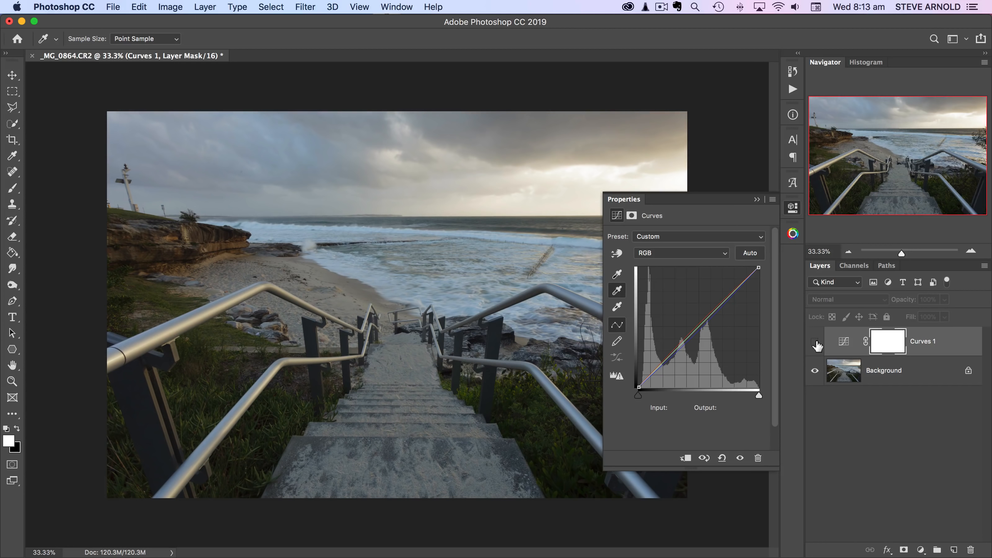
click(816, 342)
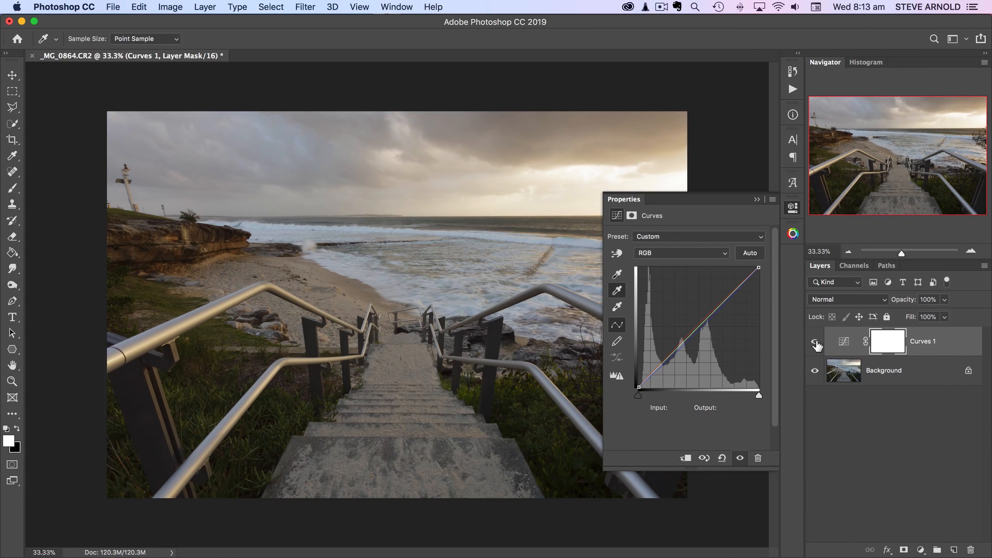
click(817, 343)
click(816, 342)
click(817, 342)
click(817, 343)
Fine-tune the midtone point on the Red channel of the Curves 1 adjustment.
click(696, 258)
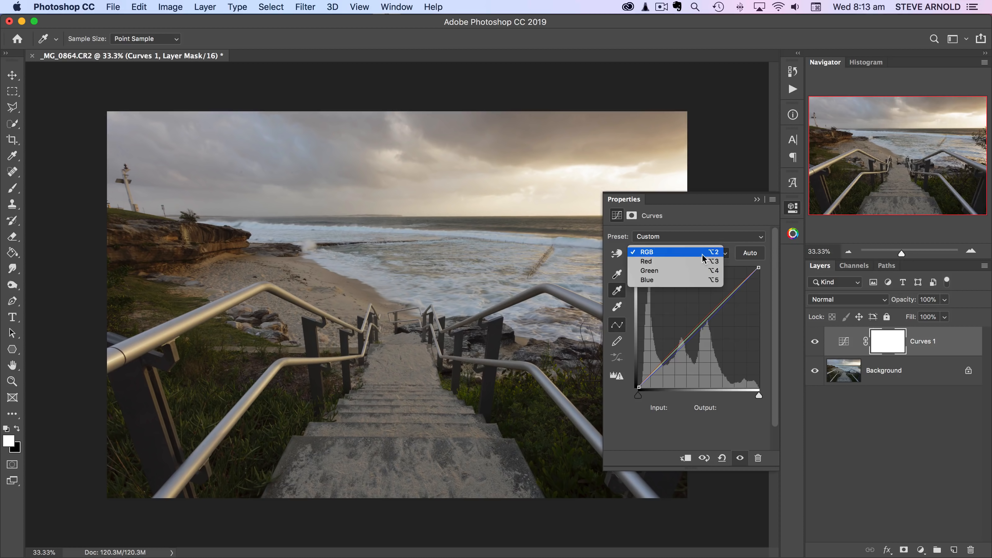
click(731, 252)
click(702, 254)
click(668, 261)
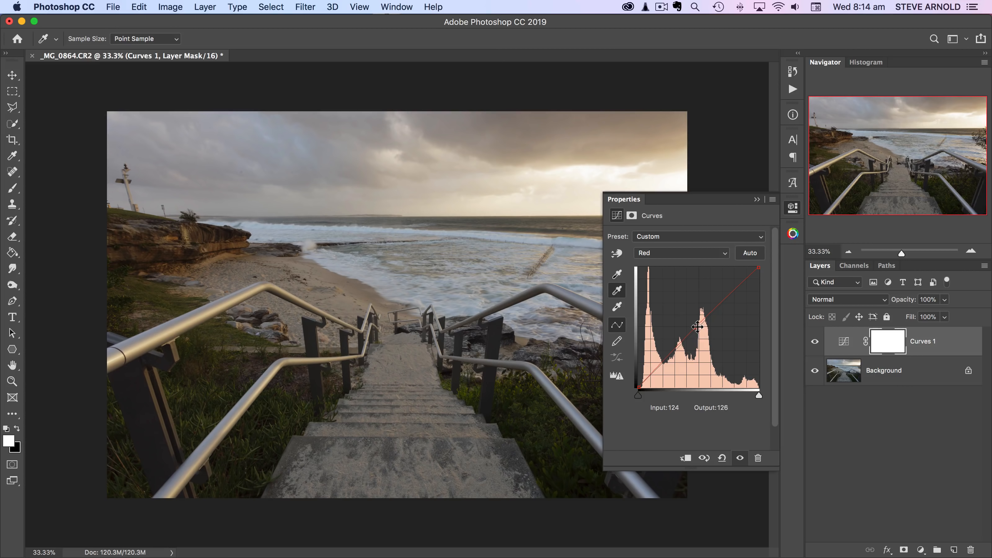
drag(697, 327, 698, 326)
drag(696, 327, 697, 327)
Fine-tune the midtone point on the Green channel of the Curves 1 adjustment.
click(679, 254)
click(677, 261)
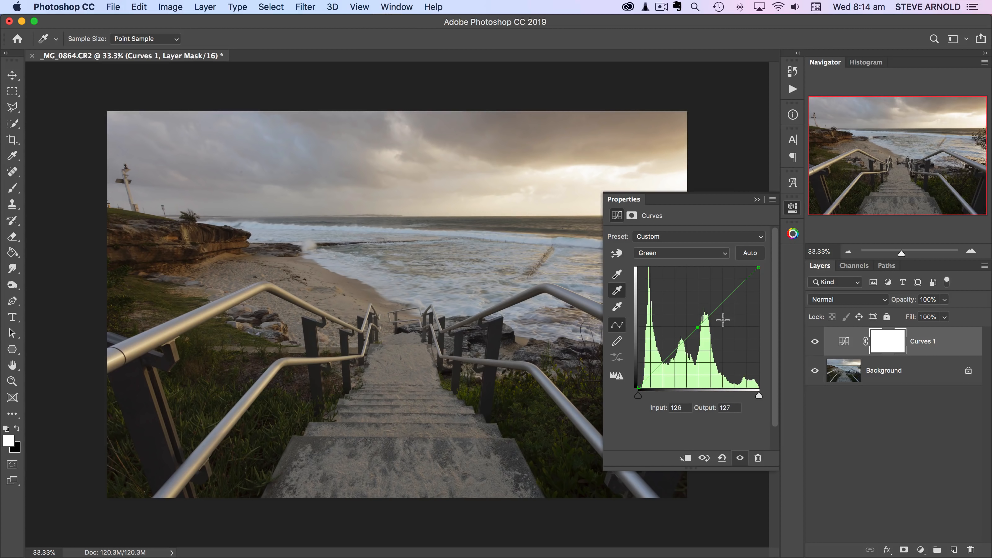
click(698, 327)
drag(698, 328, 698, 327)
click(617, 293)
drag(697, 329, 697, 327)
Raise the Blue channel's midtone point in Curves 1 to output 131 at input 135 and compare before and after.
click(676, 252)
click(678, 267)
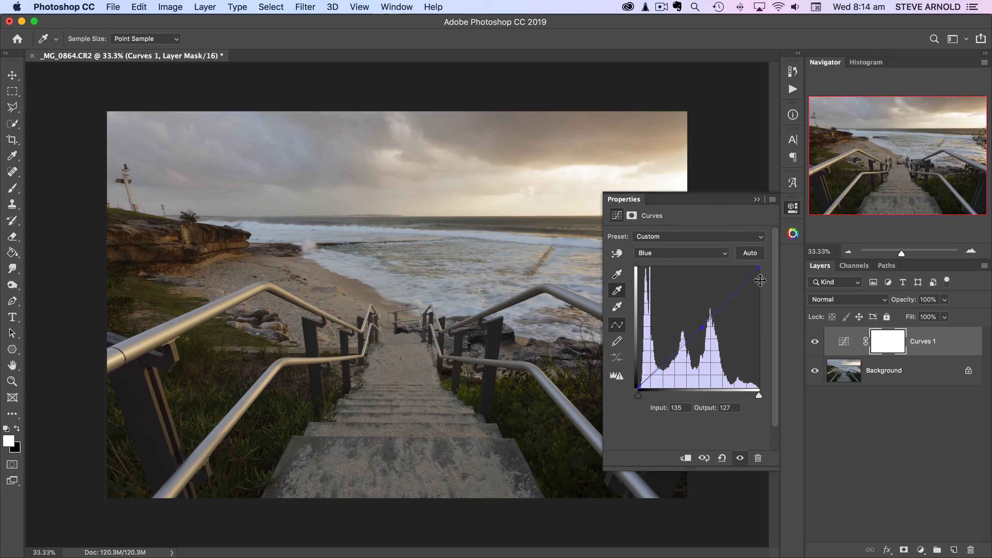
click(702, 328)
drag(702, 329, 702, 325)
click(816, 341)
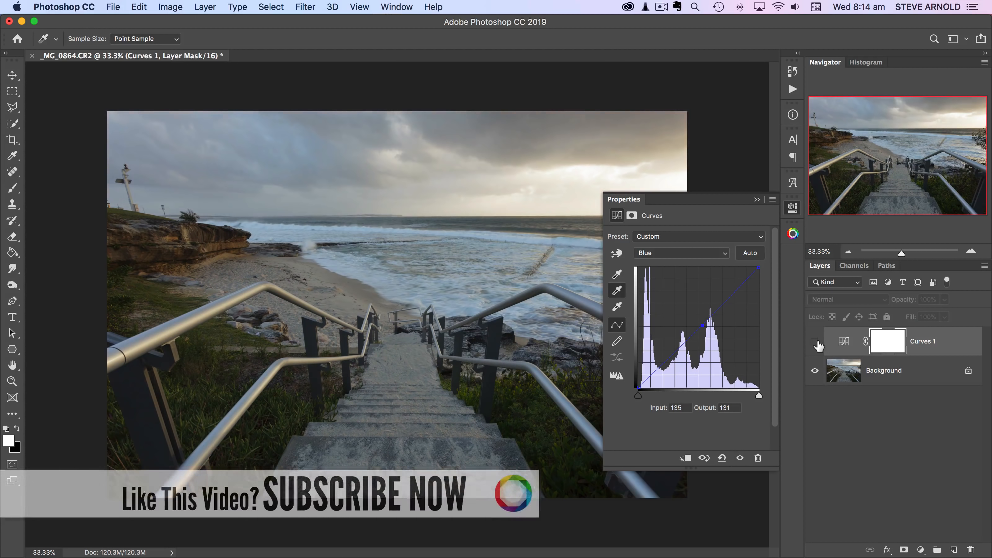
click(815, 342)
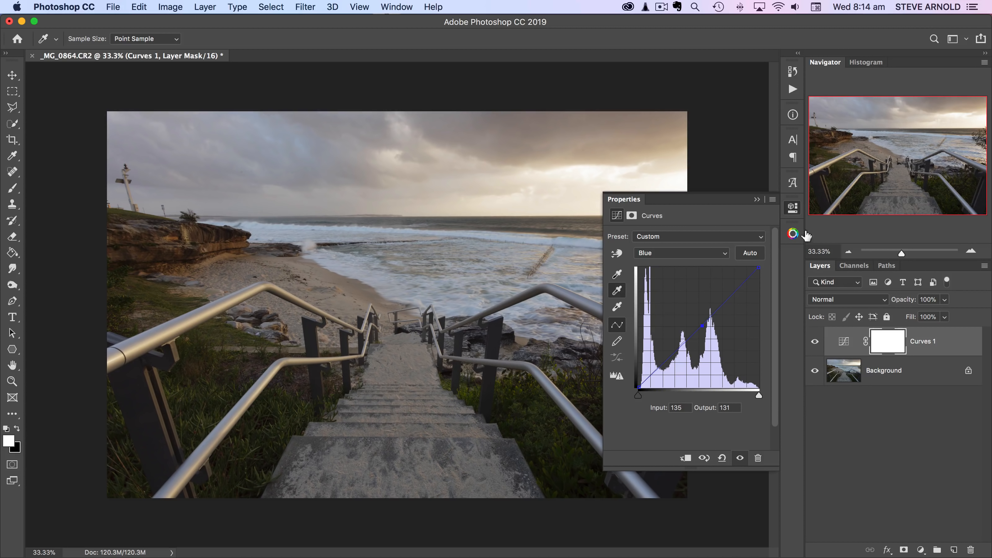
click(793, 211)
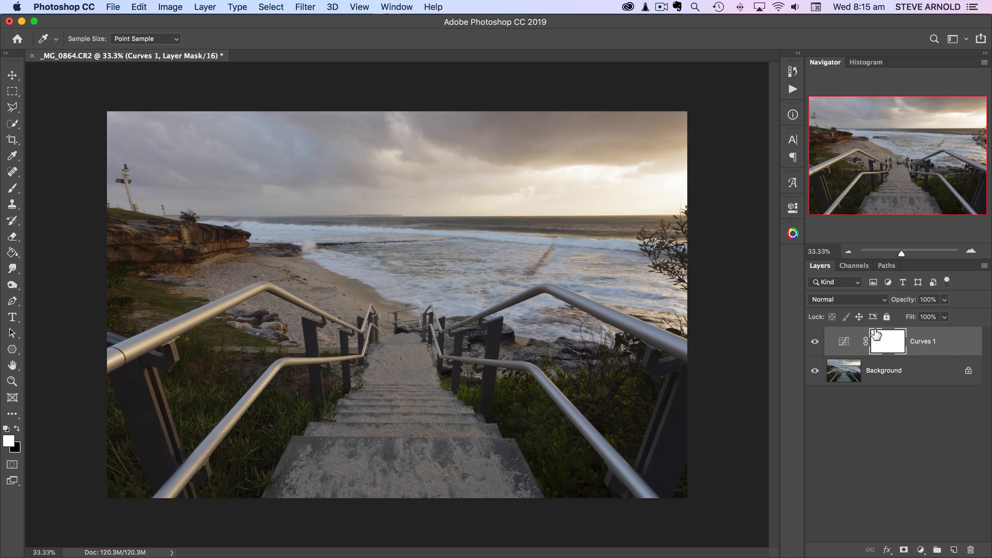
Add a second Curves adjustment layer with a contrast S-curve, lifting the highlights and lowering the shadows to output 68 at input 76.
click(920, 550)
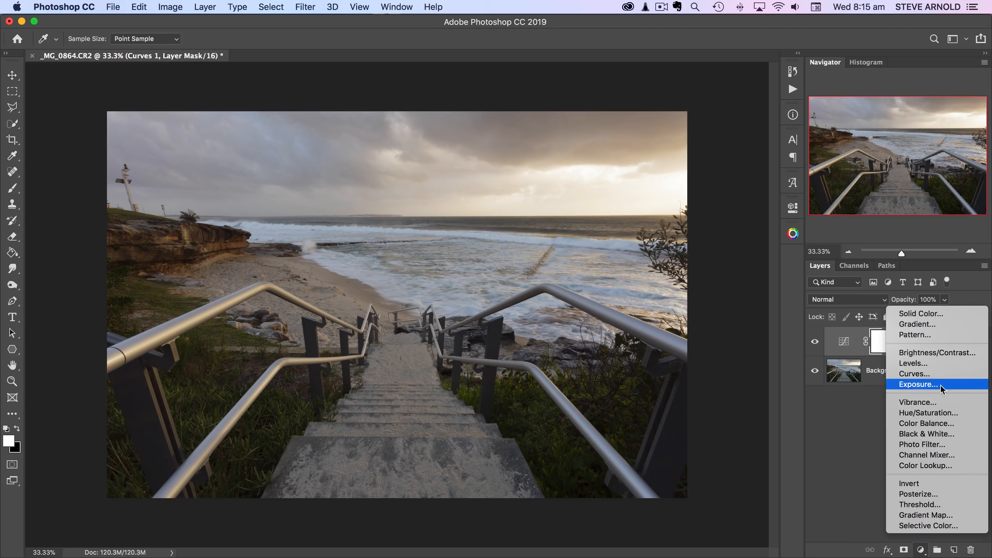
click(934, 374)
key(b)
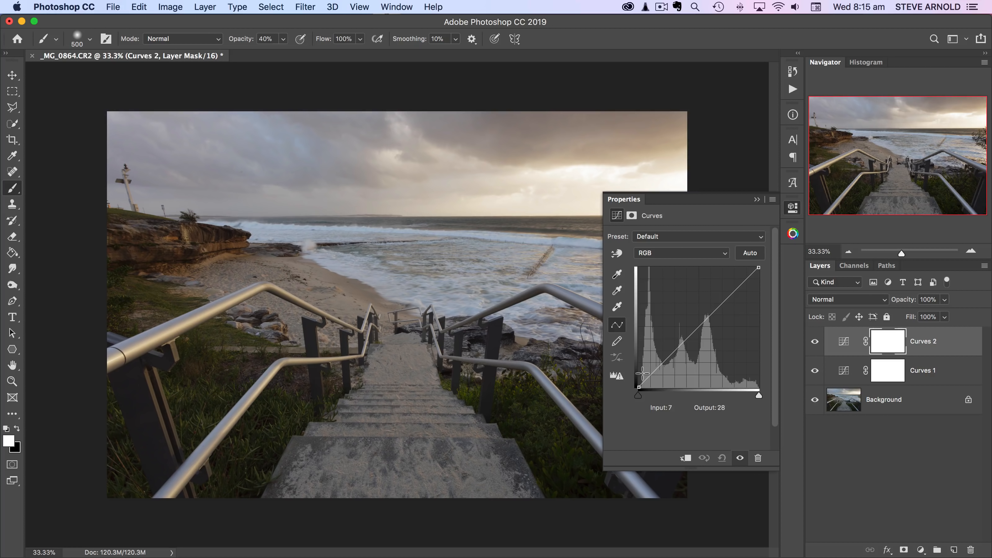
click(723, 304)
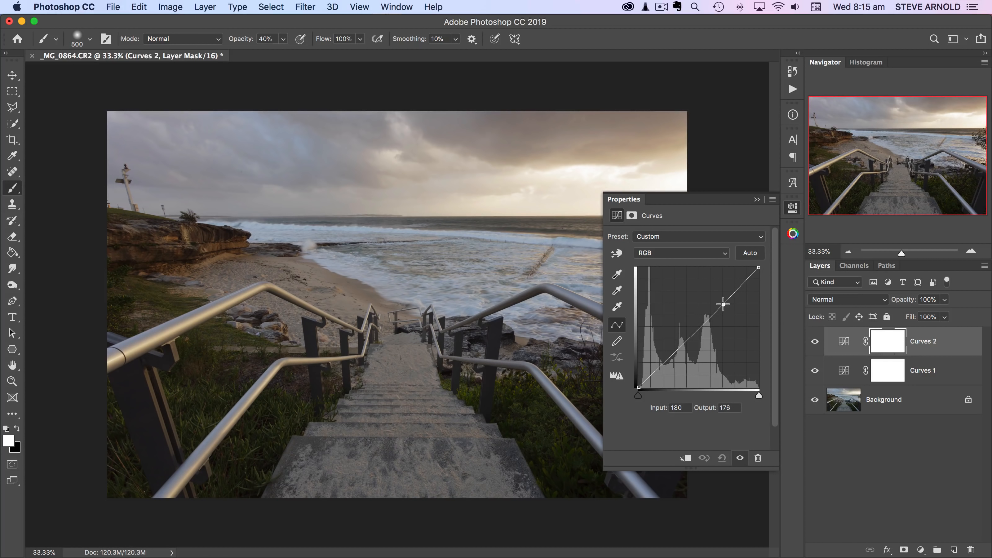
drag(723, 304, 722, 300)
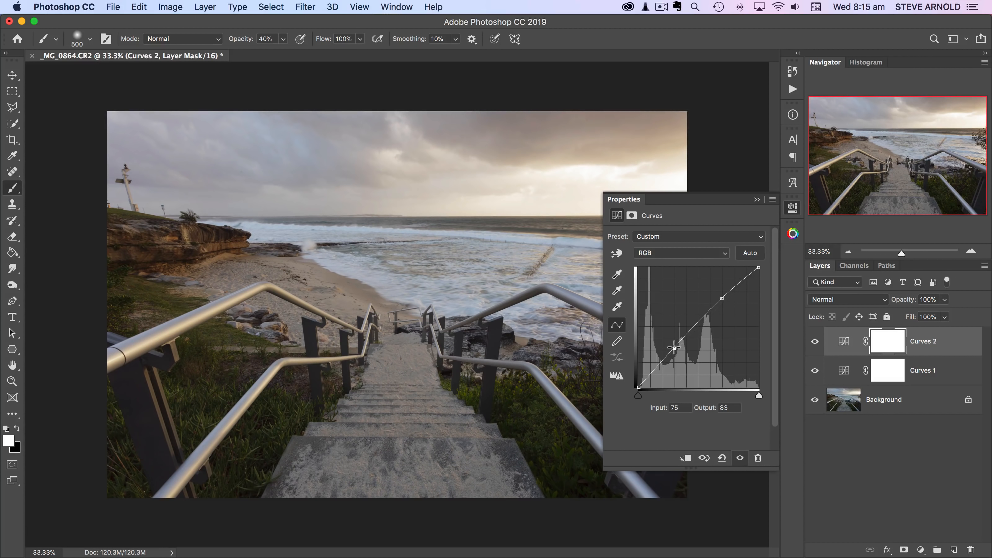
drag(674, 350, 675, 356)
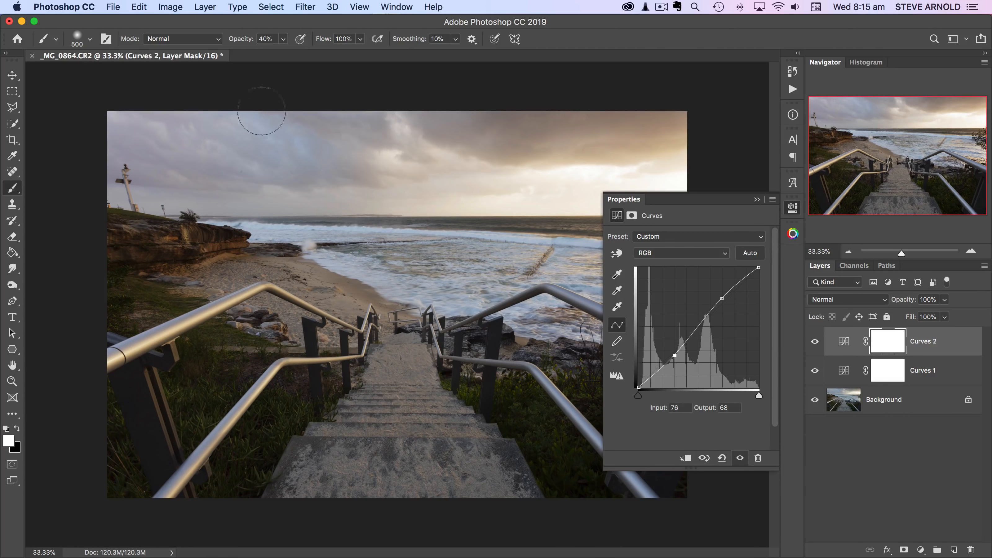
Compare the photo's contrast with the Curves 2 layer hidden and shown.
click(816, 344)
click(816, 344)
click(816, 344)
click(816, 344)
click(815, 344)
click(816, 344)
click(816, 344)
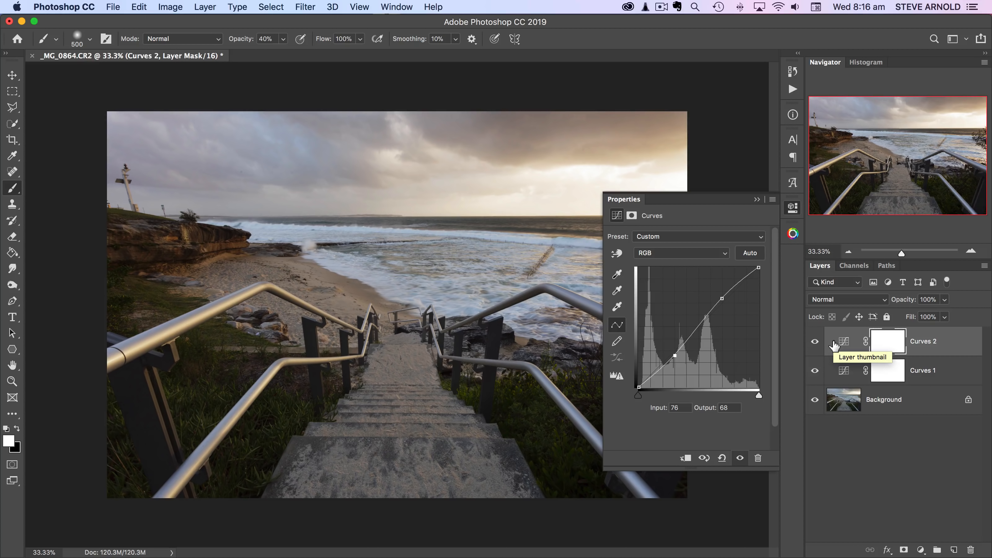
click(816, 343)
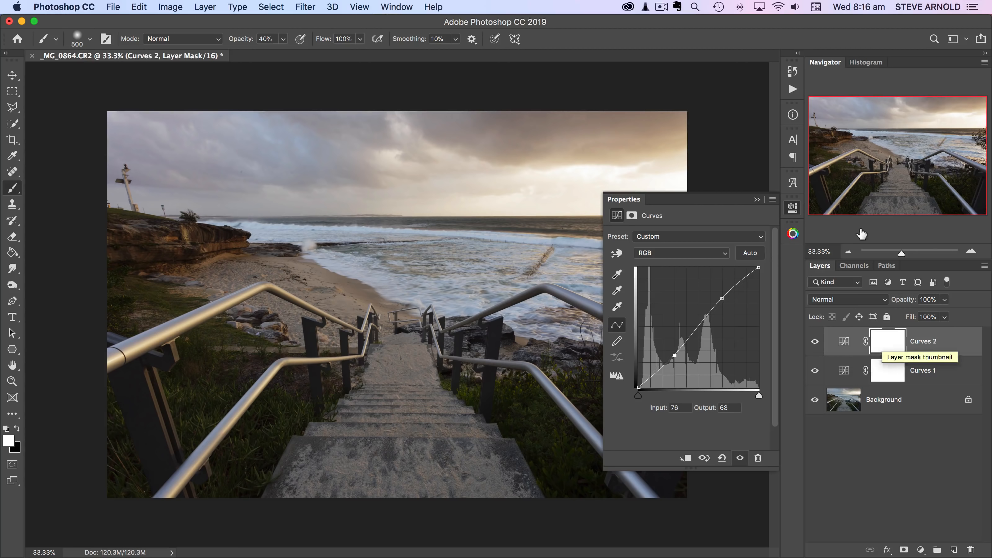
click(816, 344)
click(816, 344)
Paint black on the Curves 2 mask over the foreground vegetation, railings and stairs with a size 900 brush at 100% opacity.
click(788, 211)
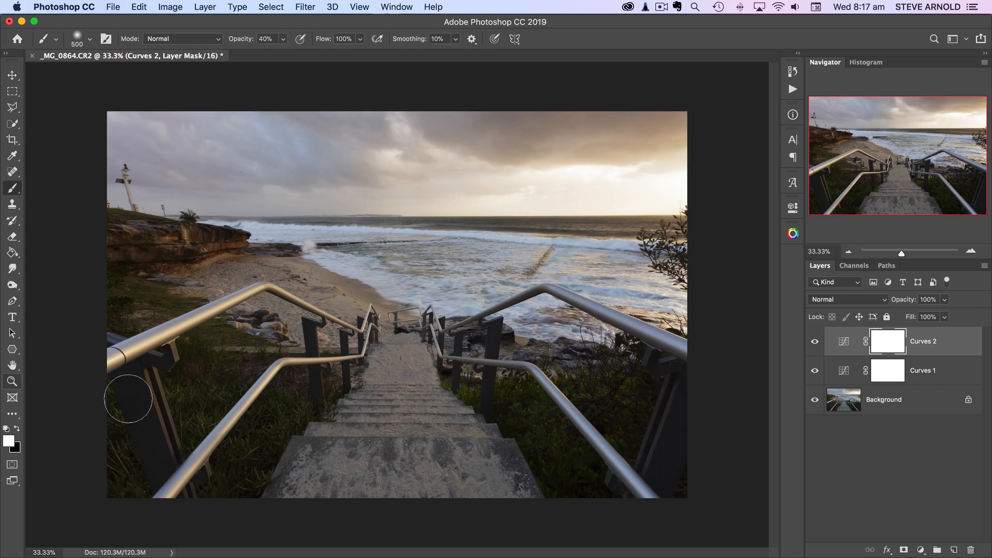
click(17, 428)
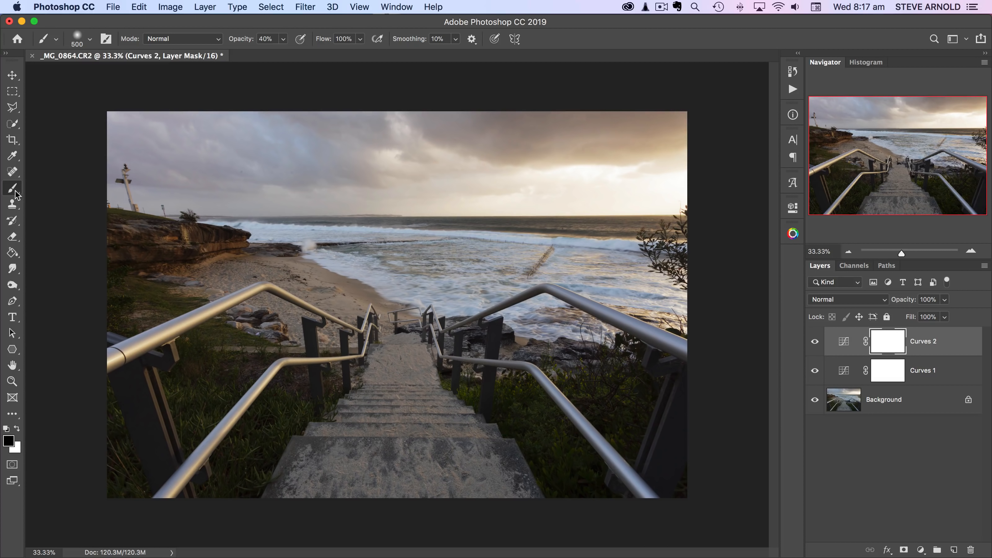
drag(239, 42, 299, 42)
key(bracketright)
key(bracketright)
key(bracketright)
key(bracketright)
mouse_move(594, 402)
mouse_down()
mouse_move(658, 433)
mouse_move(627, 399)
mouse_move(642, 432)
mouse_up()
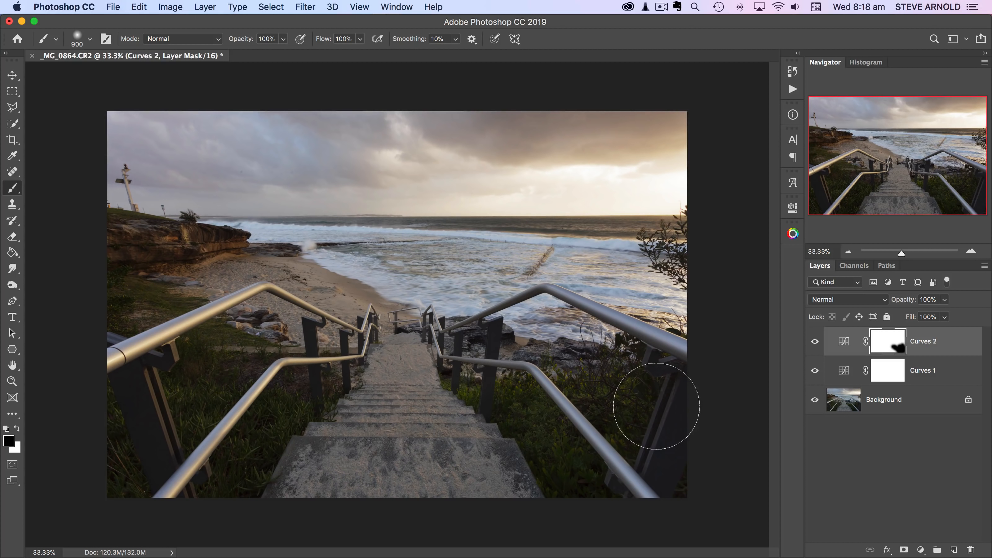
mouse_move(287, 393)
mouse_down()
mouse_move(176, 483)
mouse_move(189, 387)
mouse_up()
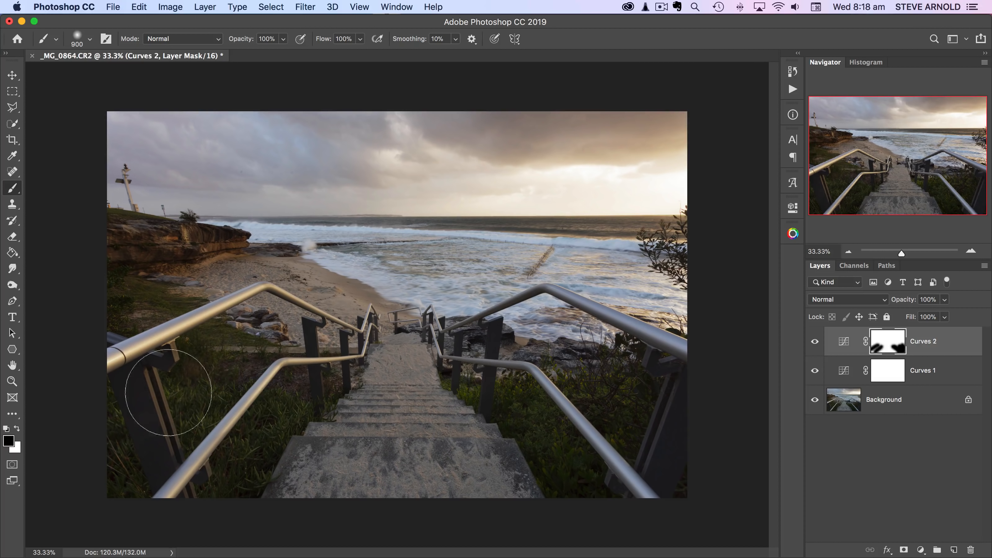
mouse_move(68, 458)
mouse_down()
mouse_move(79, 475)
mouse_move(275, 426)
mouse_move(191, 485)
mouse_up()
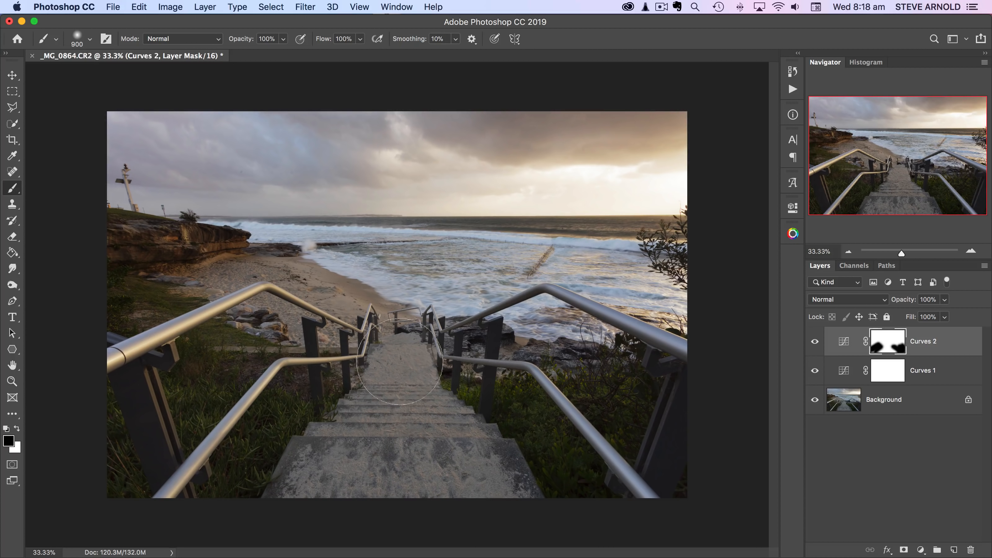
drag(537, 476, 412, 375)
drag(705, 366, 682, 382)
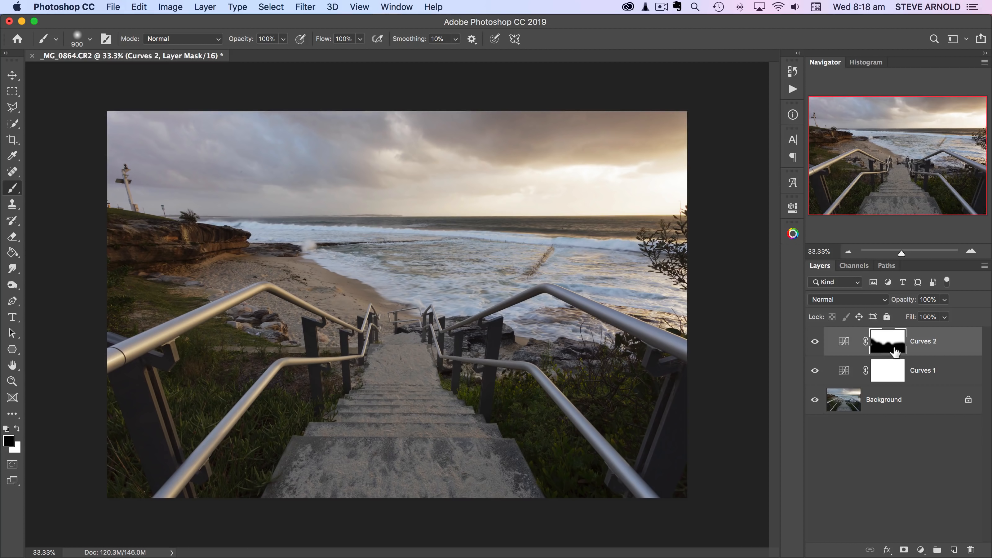
Examine how the masked Curves 2 layer affects the sky and sea compared with the foreground.
click(815, 342)
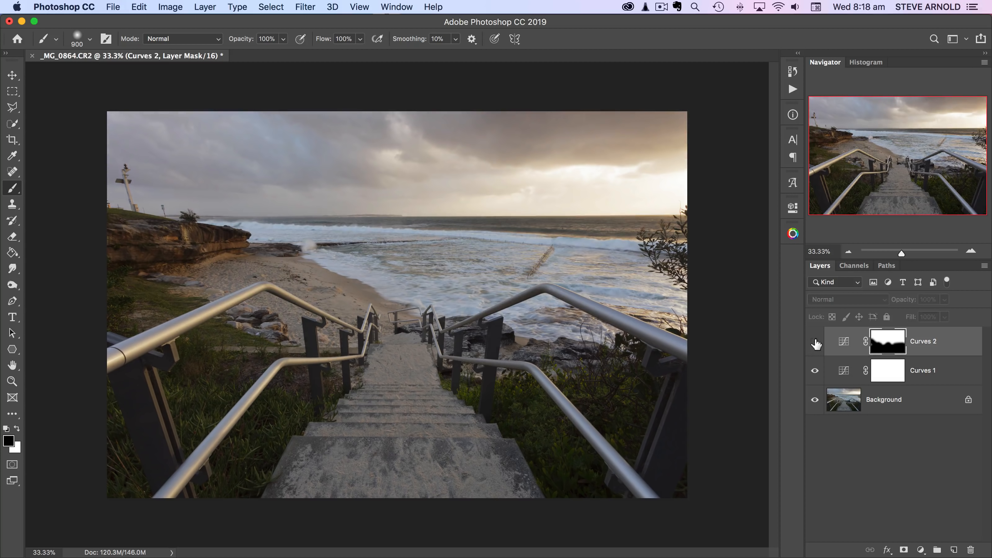
click(815, 342)
click(815, 343)
click(815, 342)
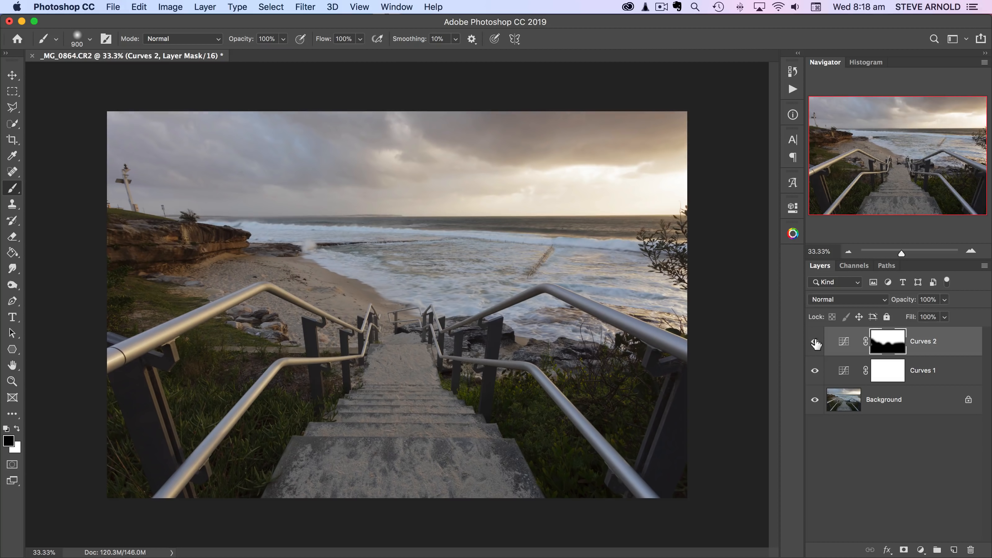
click(816, 342)
click(816, 343)
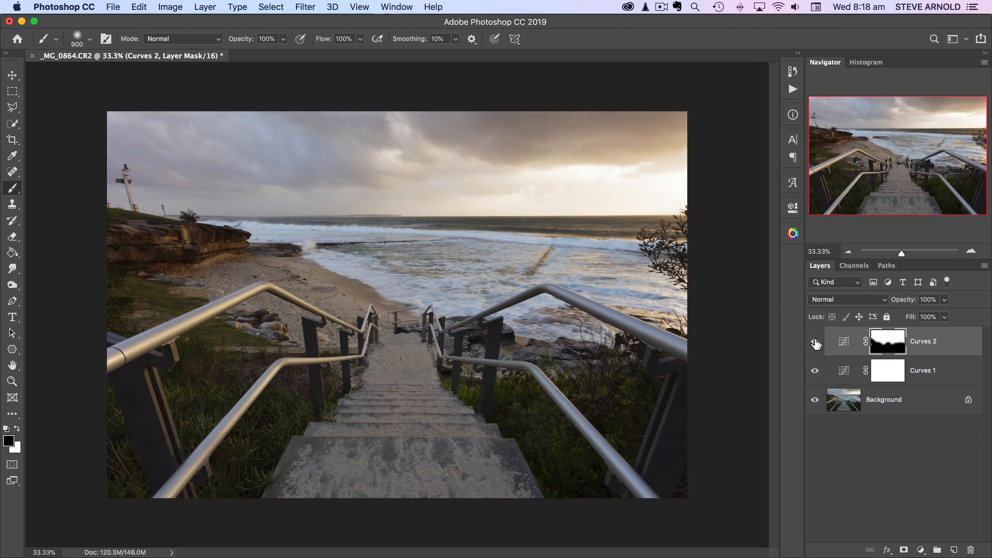
click(815, 343)
click(816, 342)
click(815, 343)
click(816, 342)
click(815, 342)
click(815, 342)
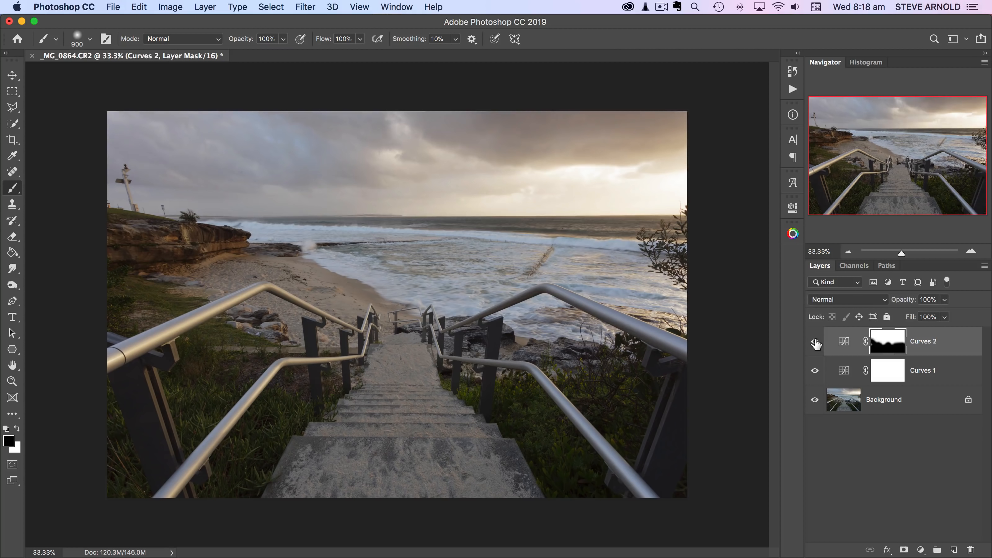
click(815, 342)
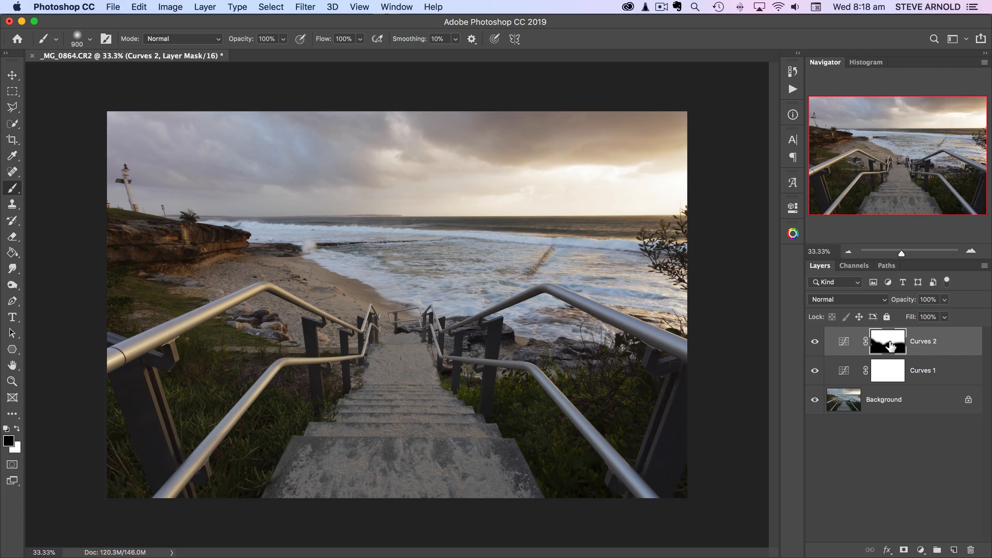
Add a third Curves adjustment layer with an S-curve, setting highlights to output 197 at input 187 and shadows to output 78 at input 92.
click(921, 550)
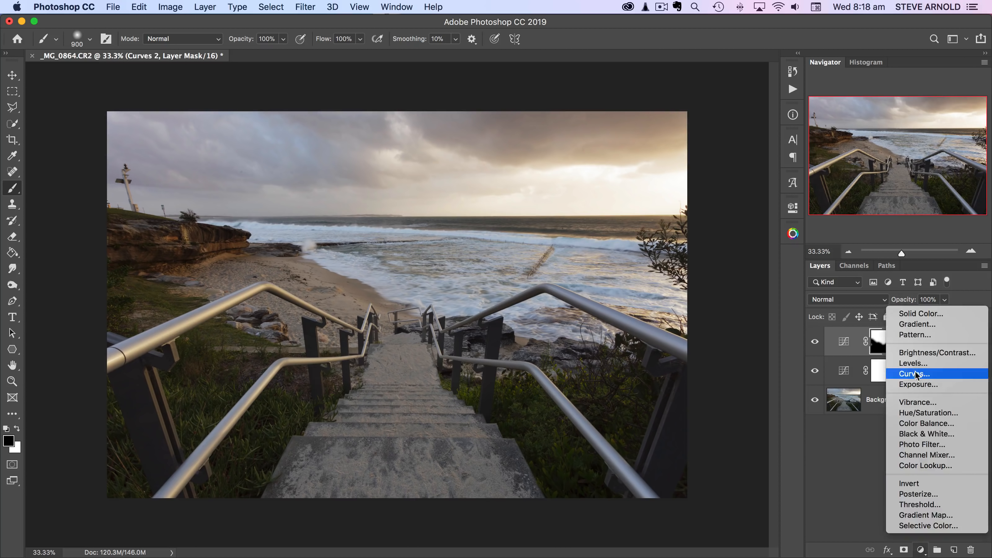
click(915, 374)
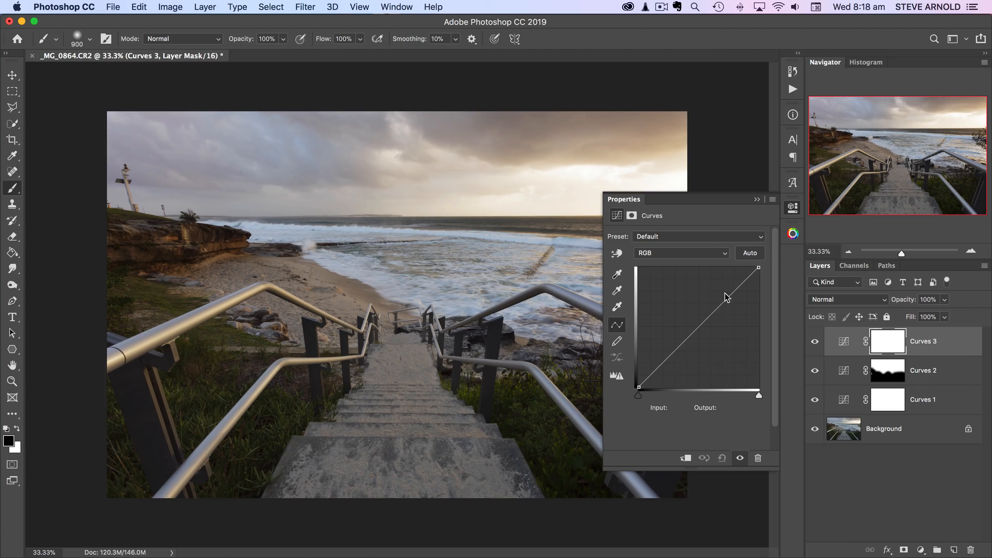
drag(726, 297, 727, 295)
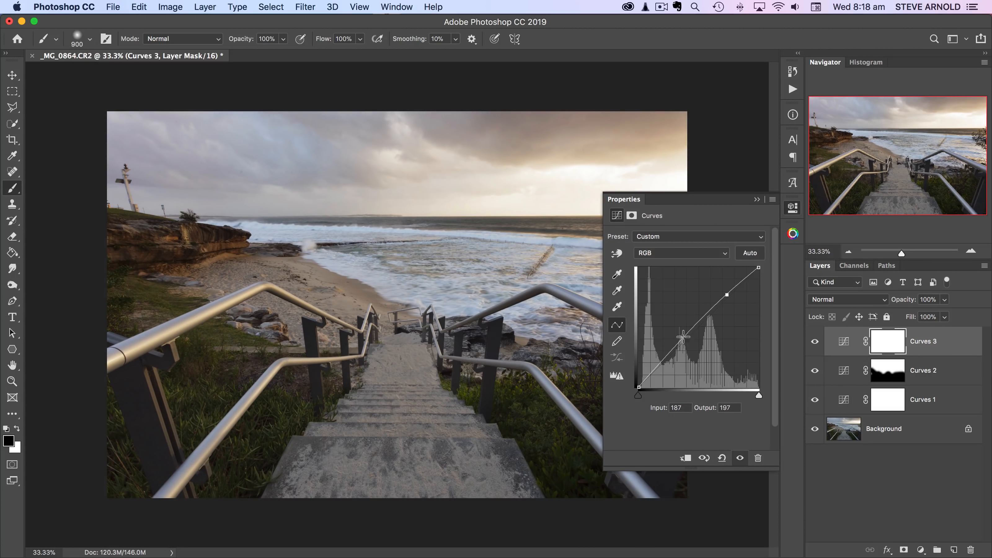
drag(682, 342, 683, 350)
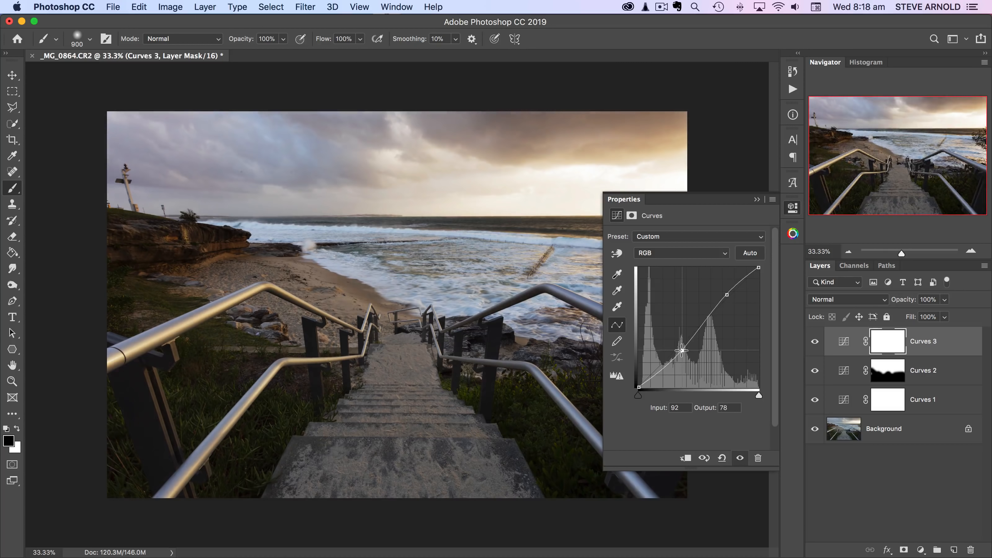
Raise the Curves 3 highlight point to output 200 at input 187, then paint black on its mask over the foreground vegetation, railings and stairs.
drag(727, 294, 727, 293)
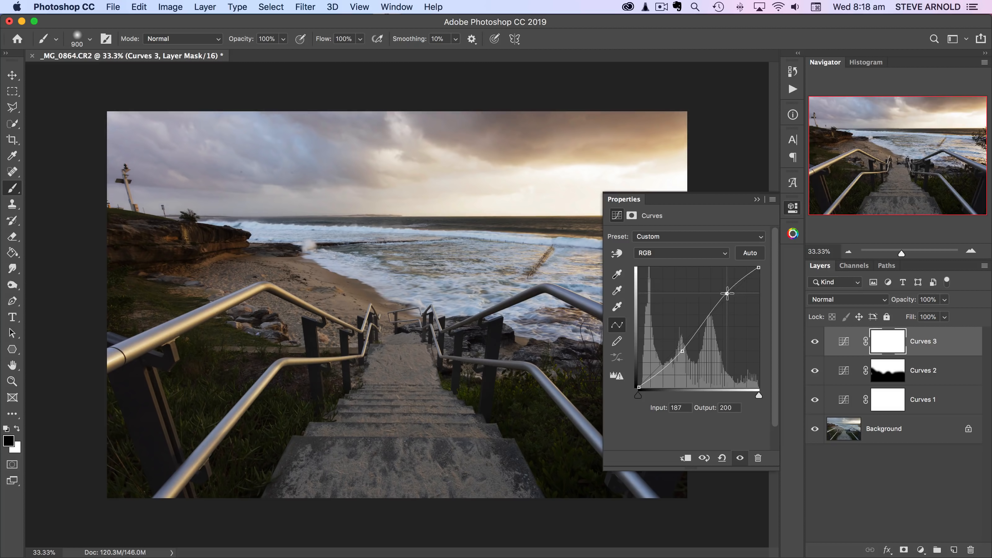
click(792, 209)
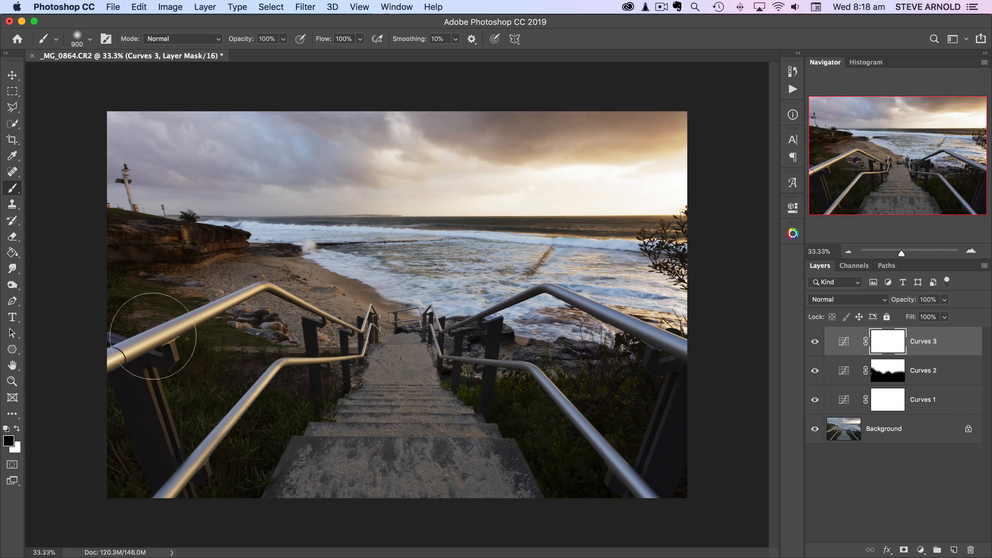
mouse_move(229, 355)
mouse_down()
mouse_move(286, 413)
mouse_move(337, 369)
mouse_move(291, 414)
mouse_move(255, 370)
mouse_up()
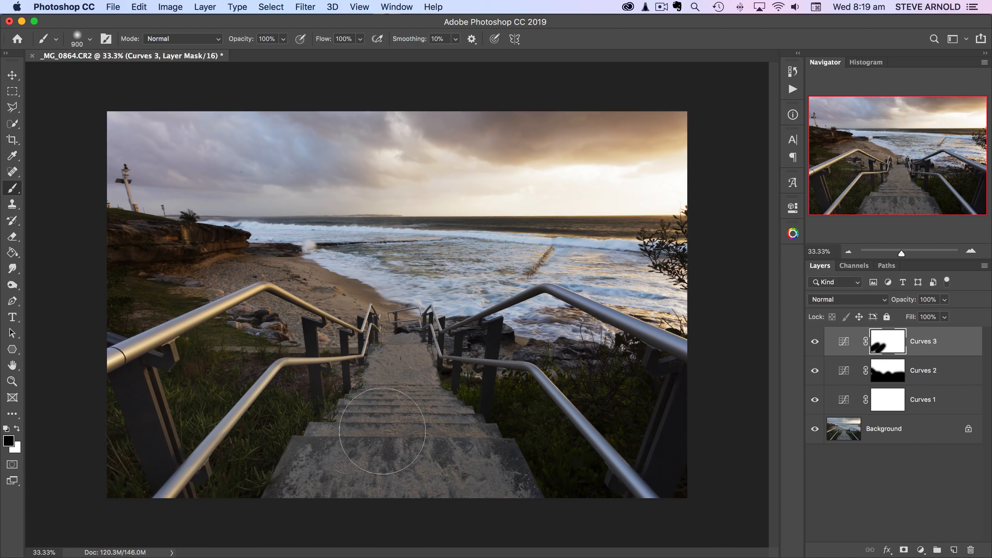
mouse_move(567, 450)
mouse_down()
mouse_move(609, 381)
mouse_move(661, 387)
mouse_move(688, 460)
mouse_move(323, 420)
mouse_move(544, 484)
mouse_move(436, 359)
mouse_move(176, 254)
mouse_move(71, 249)
mouse_up()
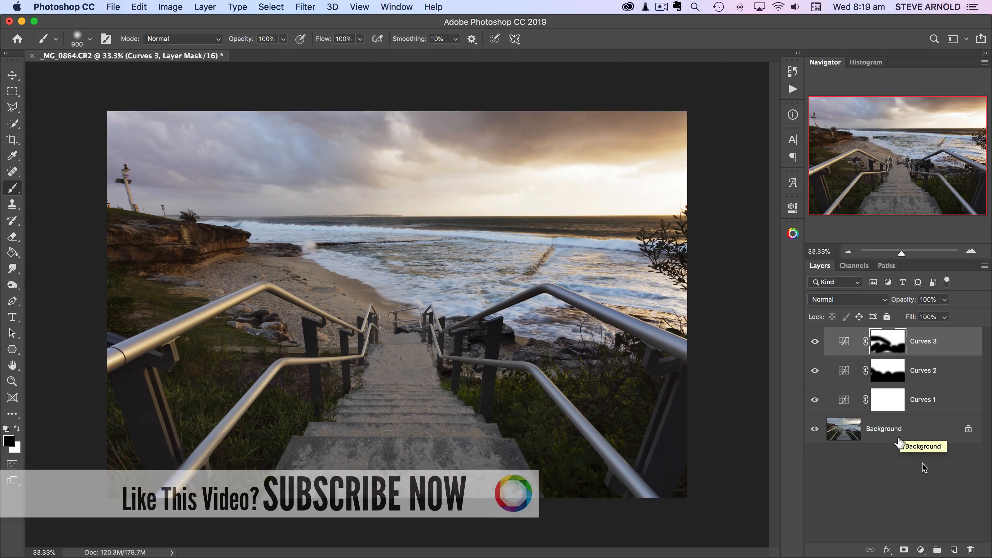
Add a fourth Curves adjustment layer that brightens midtones to output 146 at input 123, and invert its mask to black.
click(921, 549)
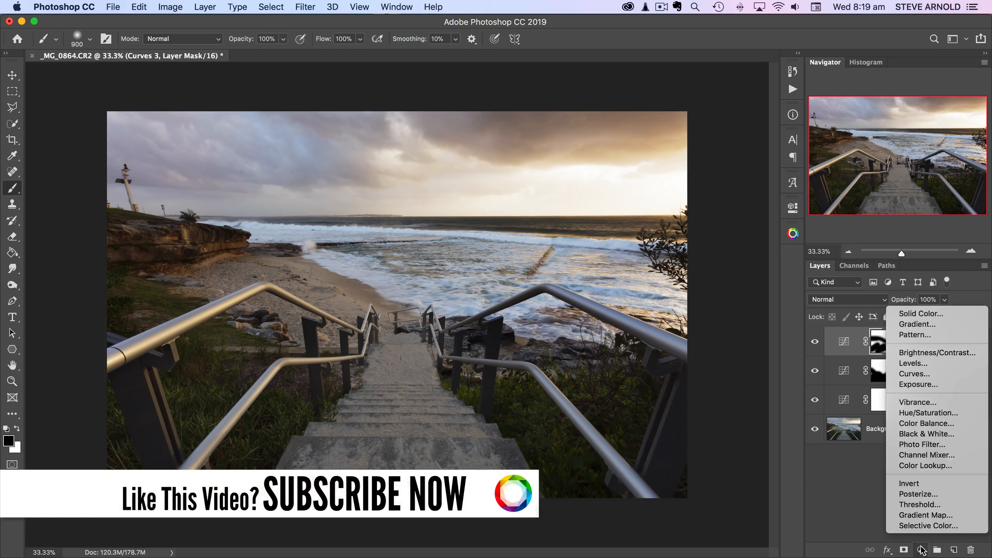
click(928, 379)
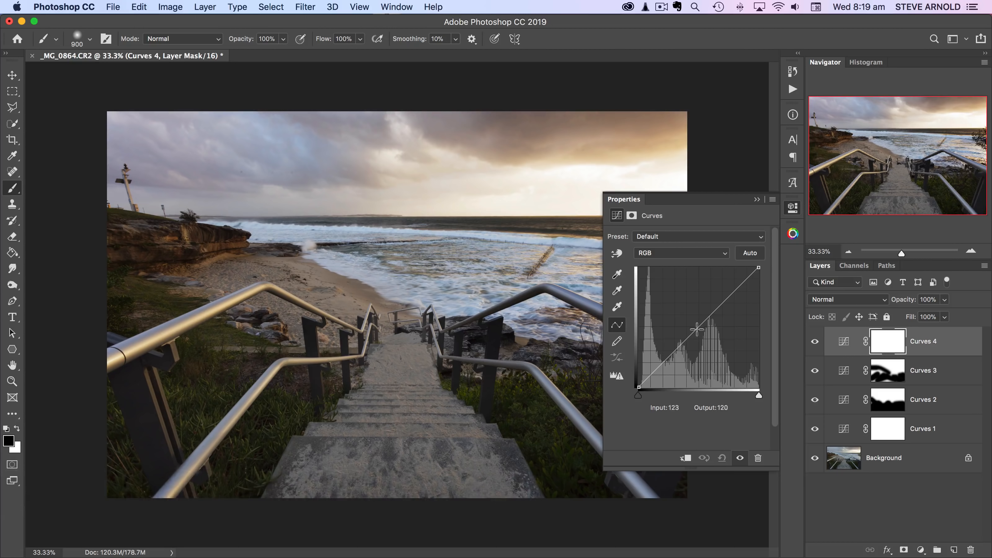
drag(697, 329, 697, 318)
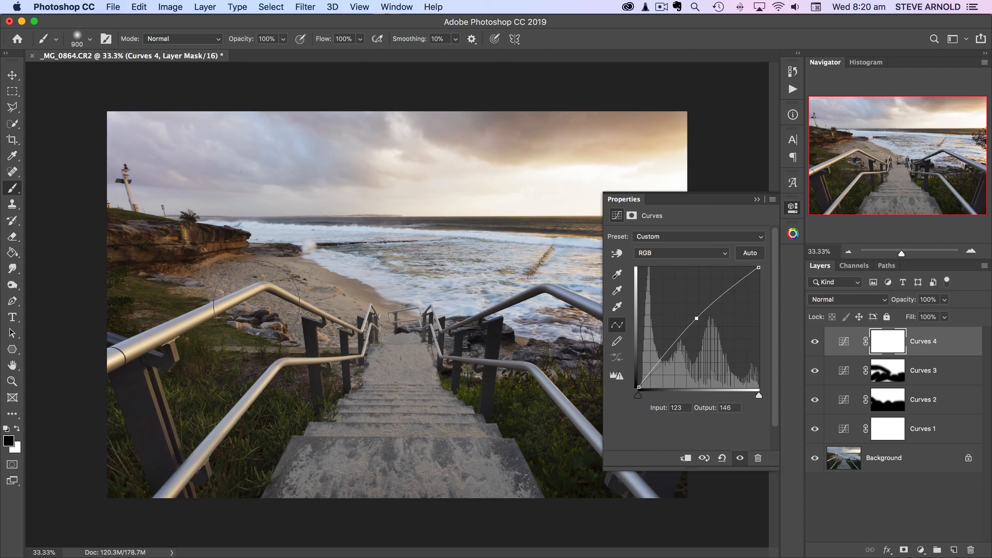
click(792, 208)
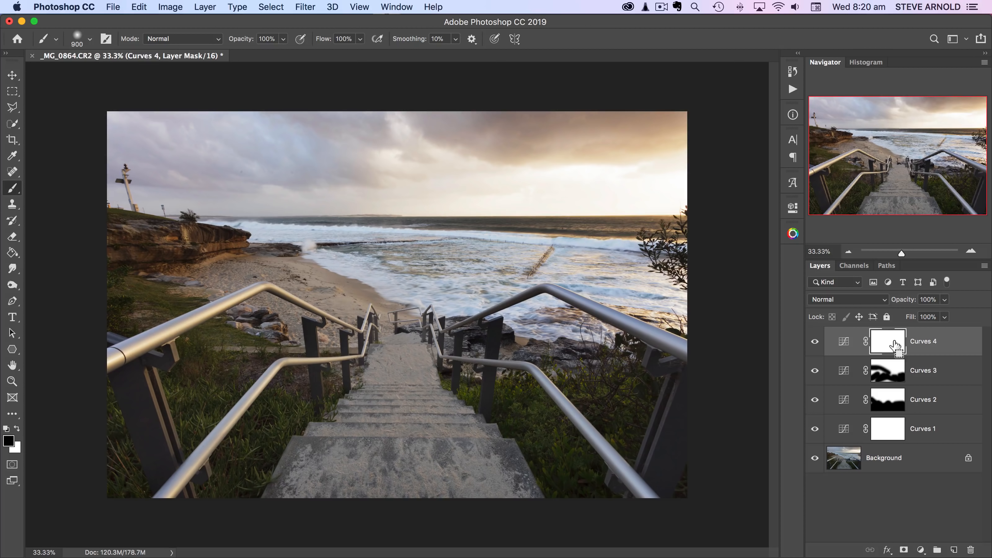
key(super+i)
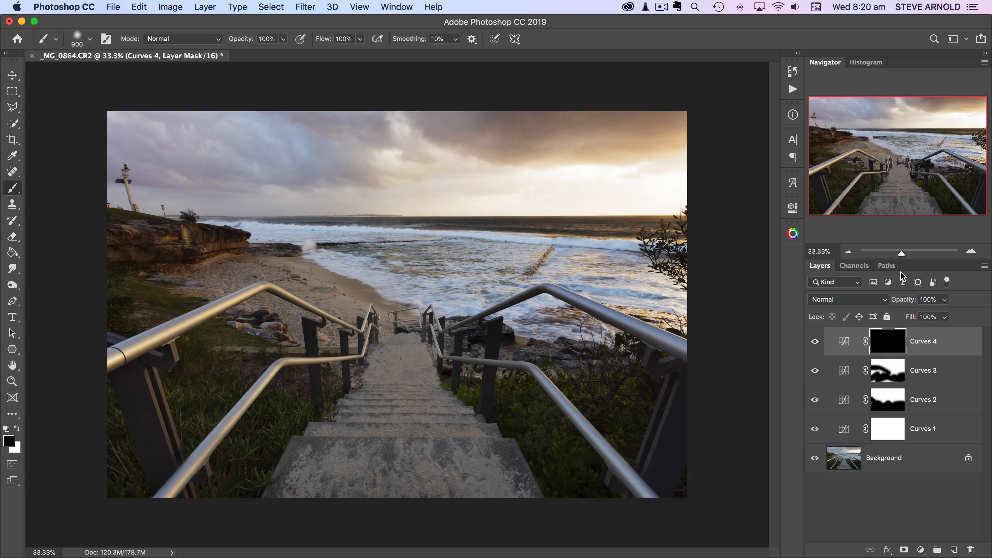
Paint white on the Curves 4 mask across the sea with a size 500 brush at 31% opacity.
click(17, 429)
key(bracketleft)
key(bracketleft)
key(bracketleft)
key(bracketleft)
key(bracketleft)
key(bracketleft)
key(bracketleft)
key(bracketright)
key(bracketright)
click(300, 39)
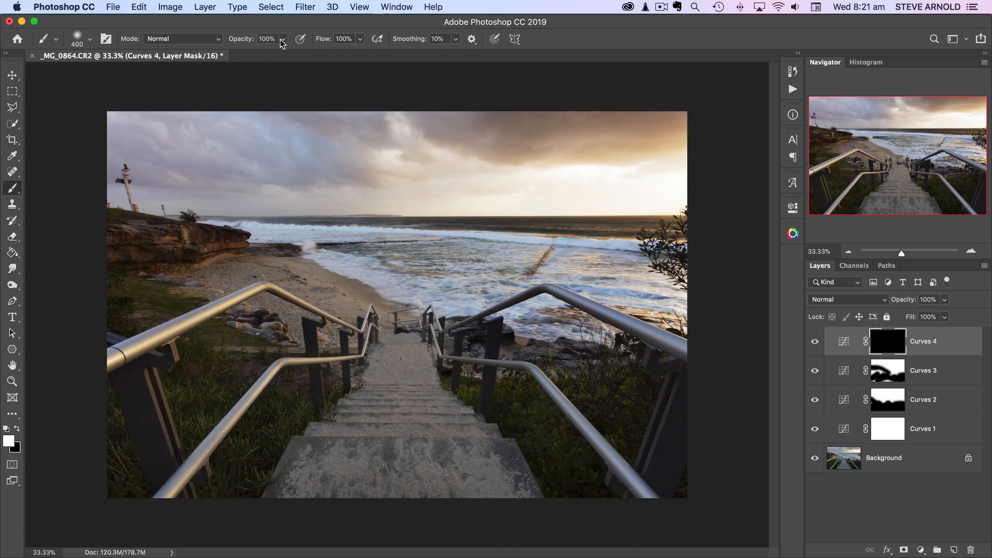
drag(250, 40, 206, 47)
key(bracketright)
key(bracketright)
key(bracketleft)
drag(664, 273, 386, 240)
drag(501, 253, 243, 233)
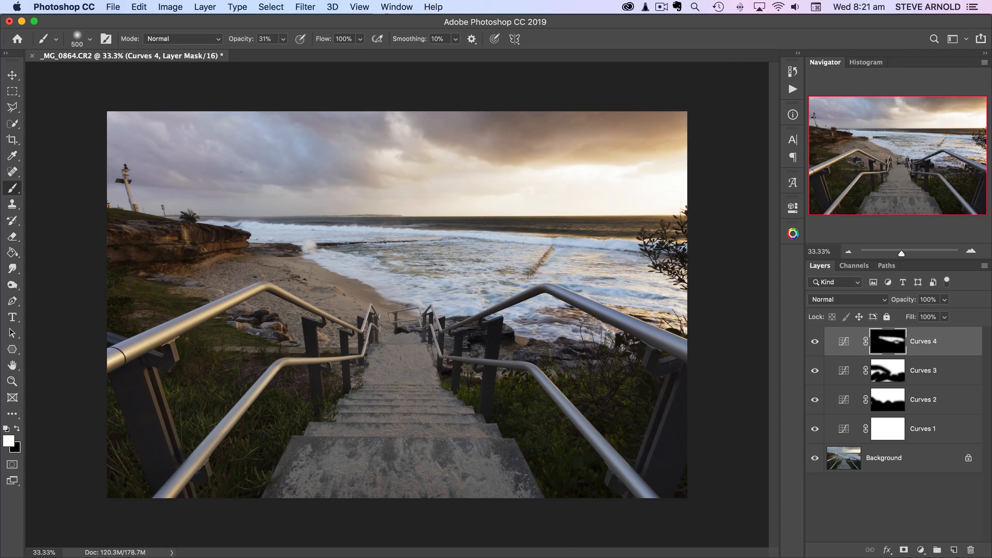
Compare the brightness of the water with the Curves 4 layer hidden and shown.
click(814, 343)
click(813, 343)
click(813, 343)
click(813, 343)
click(813, 343)
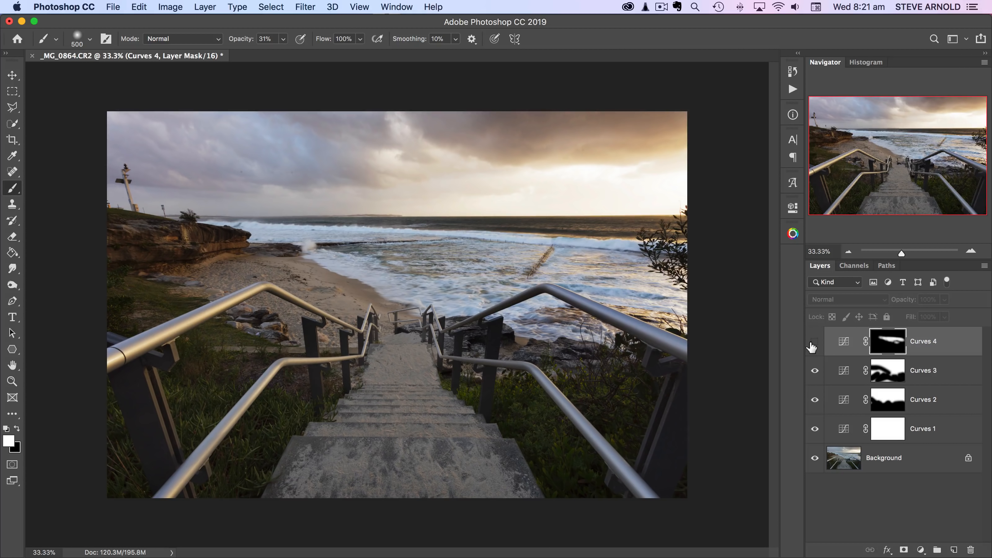
click(814, 343)
click(814, 343)
click(813, 344)
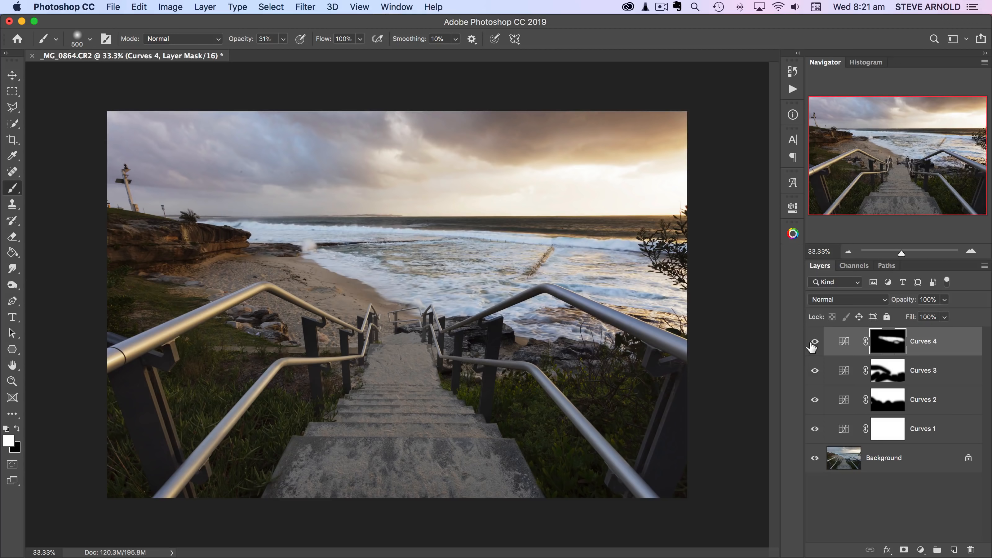
Extend the white painting on the Curves 4 mask to the rocky headland and foreground areas, and compare with the layer hidden.
mouse_move(237, 247)
mouse_down()
mouse_move(127, 246)
mouse_move(240, 248)
mouse_move(147, 250)
mouse_move(241, 248)
mouse_move(208, 256)
mouse_up()
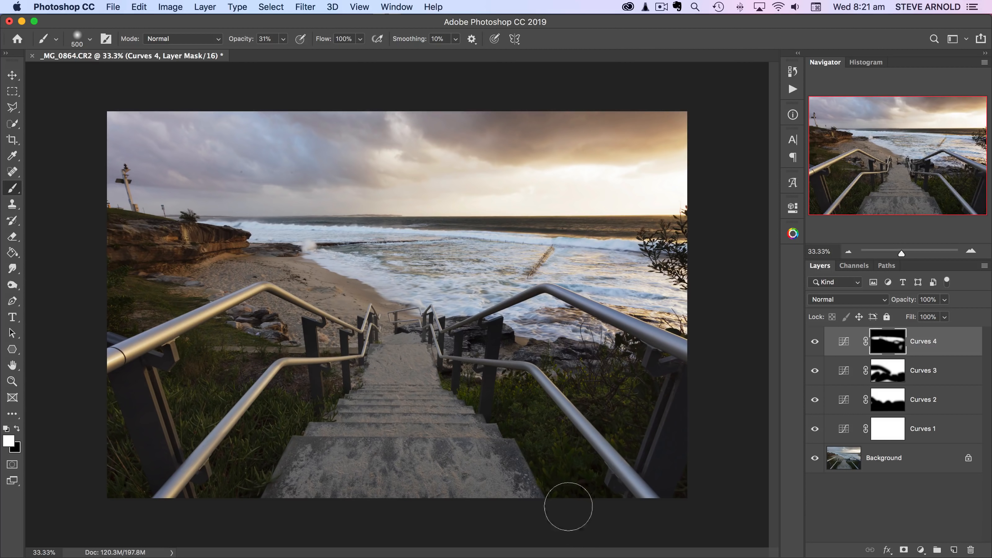
click(815, 342)
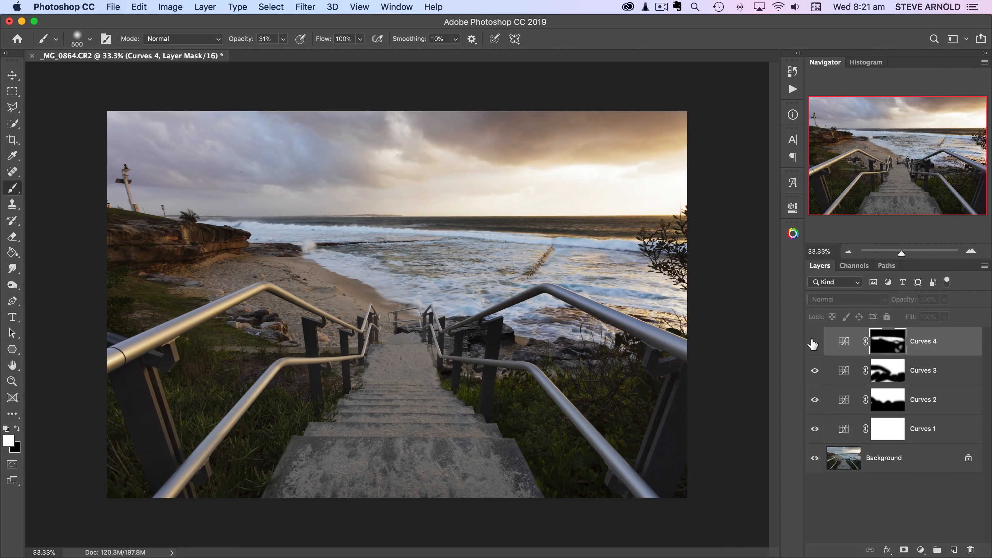
click(815, 342)
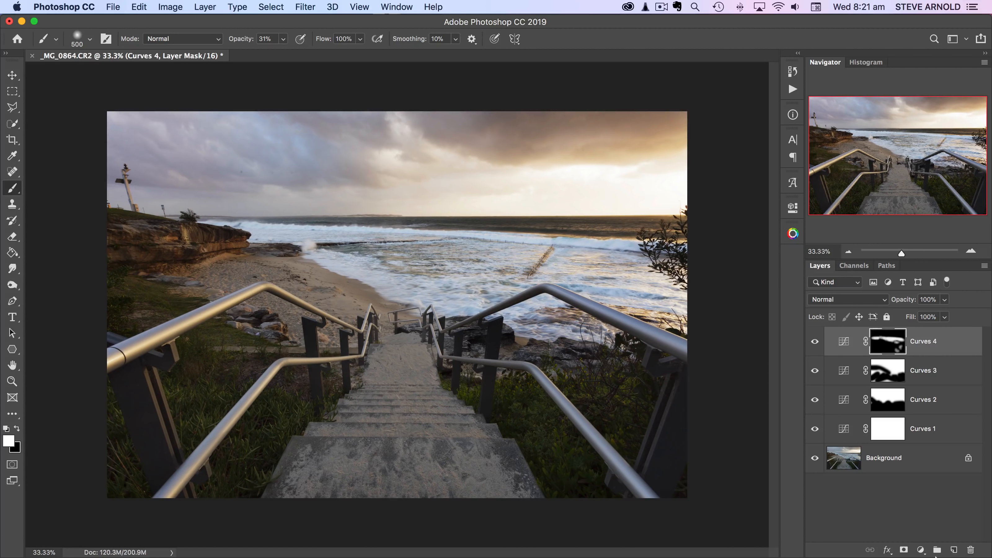
Add a fifth Curves adjustment layer that darkens midtones to output 102 at input 132, and invert its mask to black.
click(921, 551)
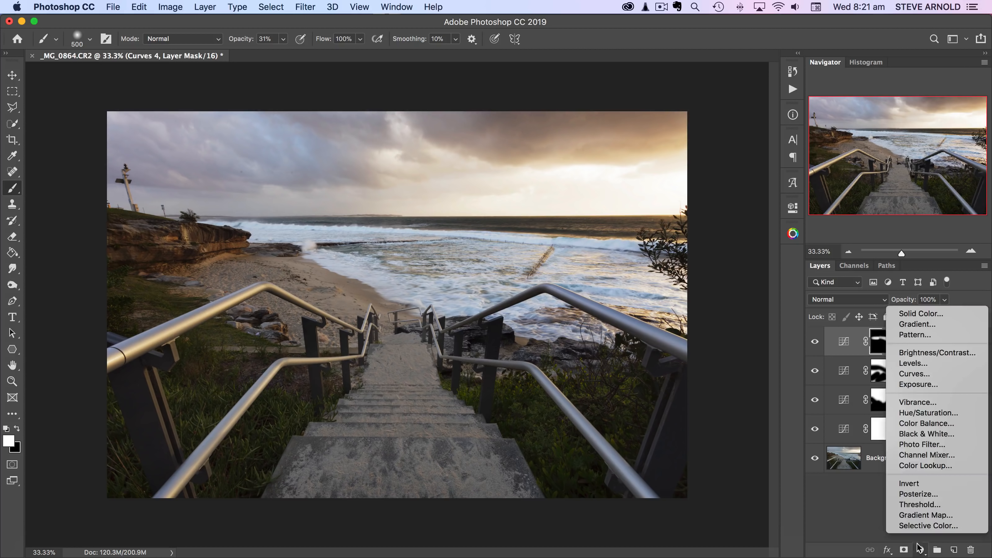
click(941, 376)
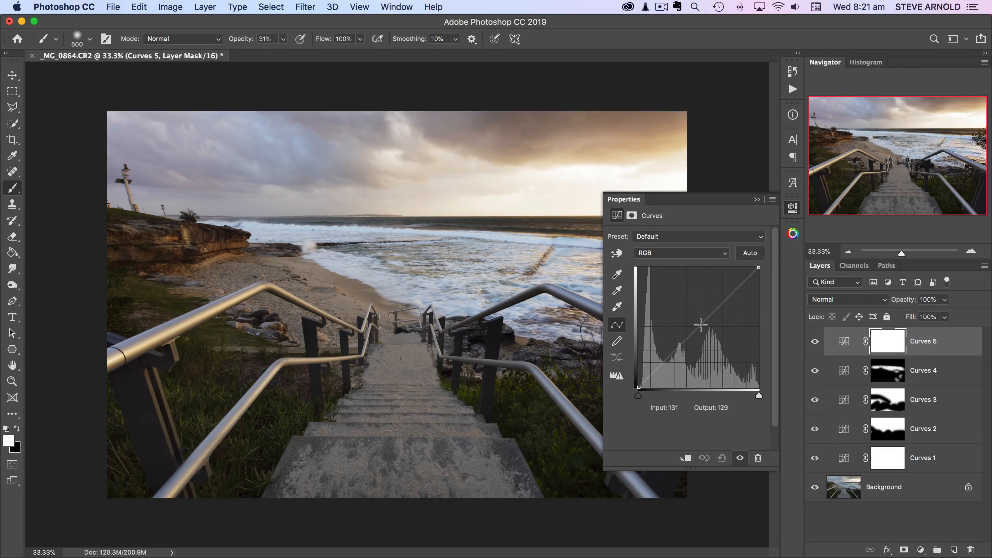
drag(701, 324, 700, 339)
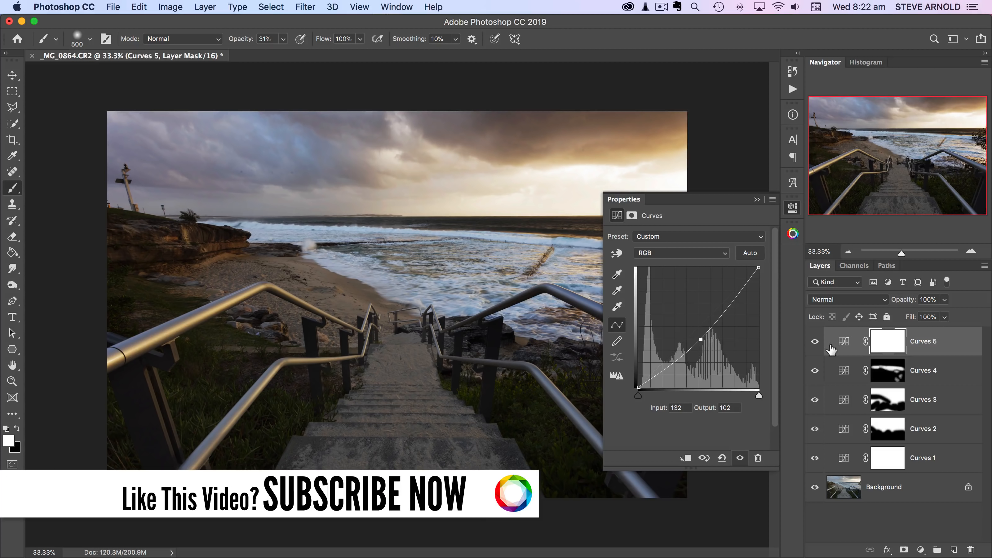
click(793, 208)
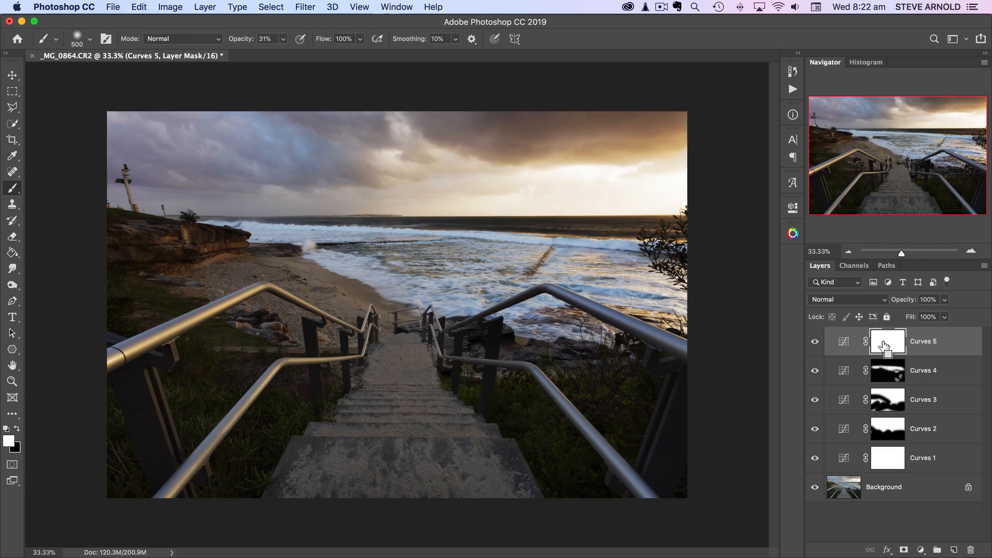
key(super+i)
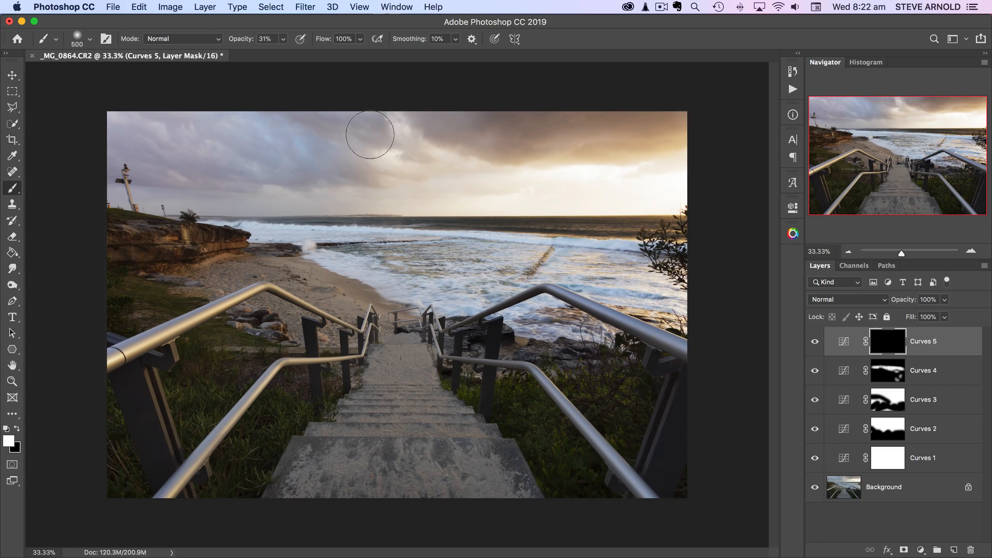
Paint white on the Curves 5 mask across the upper sky with a size 800 brush at 31% opacity.
key(bracketright)
key(bracketright)
key(bracketright)
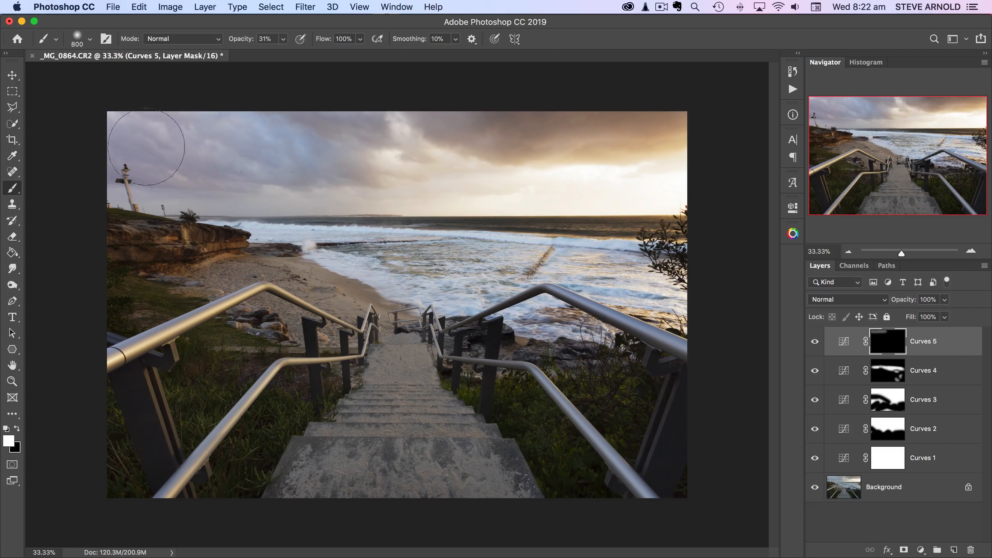
mouse_move(146, 147)
mouse_down()
mouse_move(261, 167)
mouse_move(653, 177)
mouse_move(447, 151)
mouse_move(68, 132)
mouse_up()
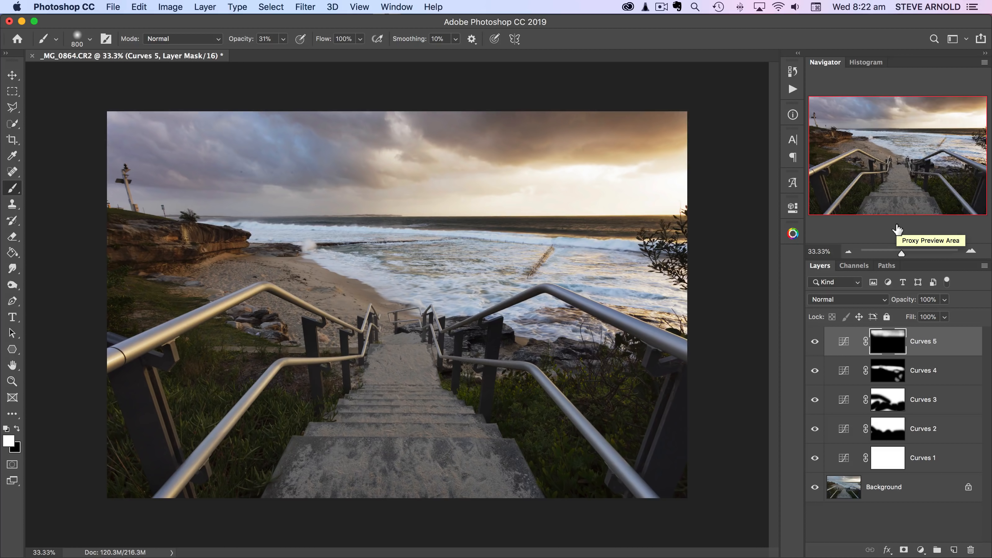
Add a sixth Curves adjustment layer with midtones at input 124, output 107 and the black point at output 5, and compare its effect.
click(922, 549)
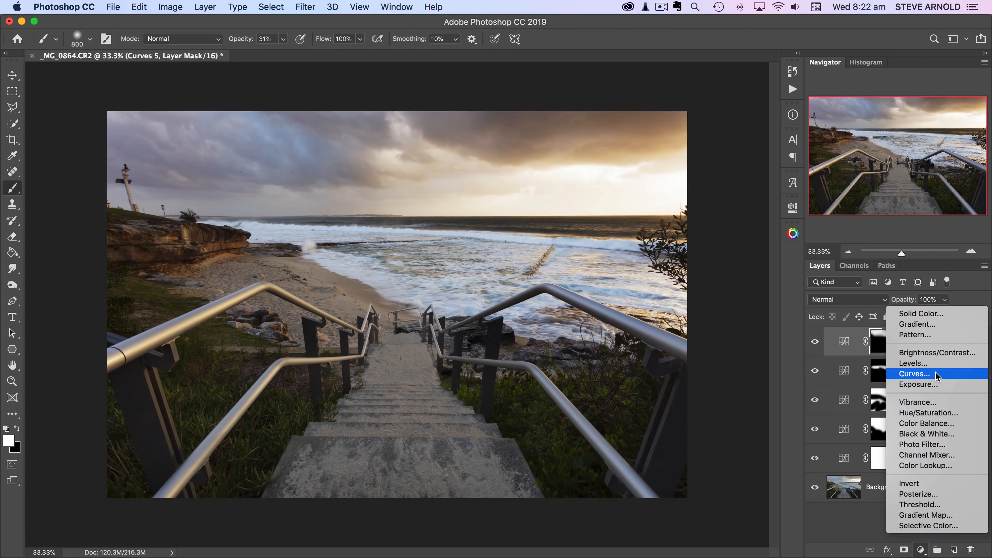
click(937, 376)
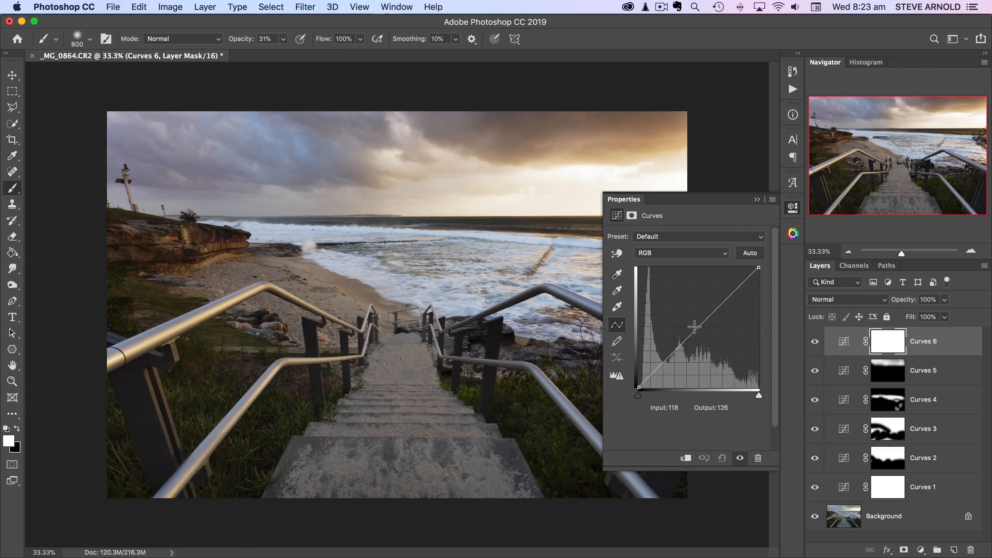
drag(696, 330, 698, 337)
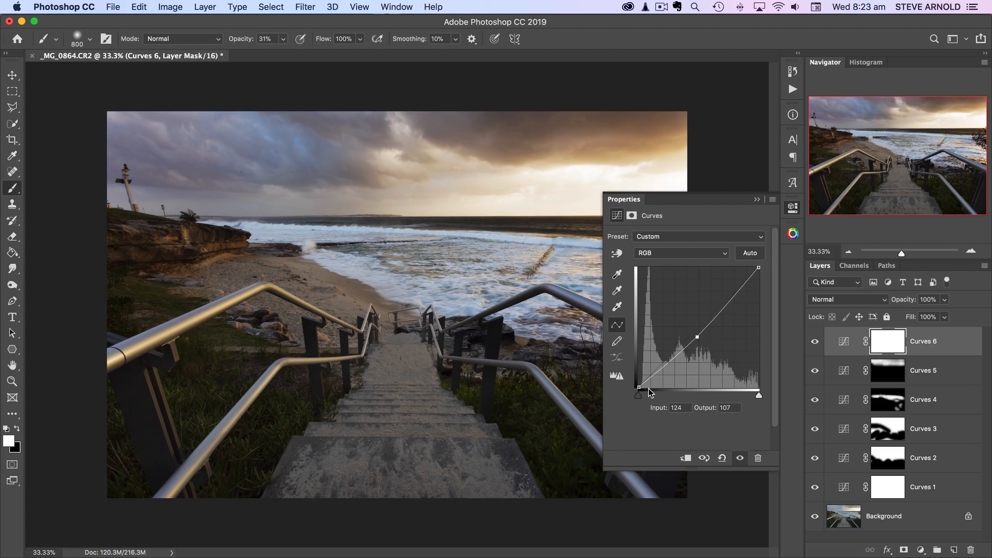
click(639, 387)
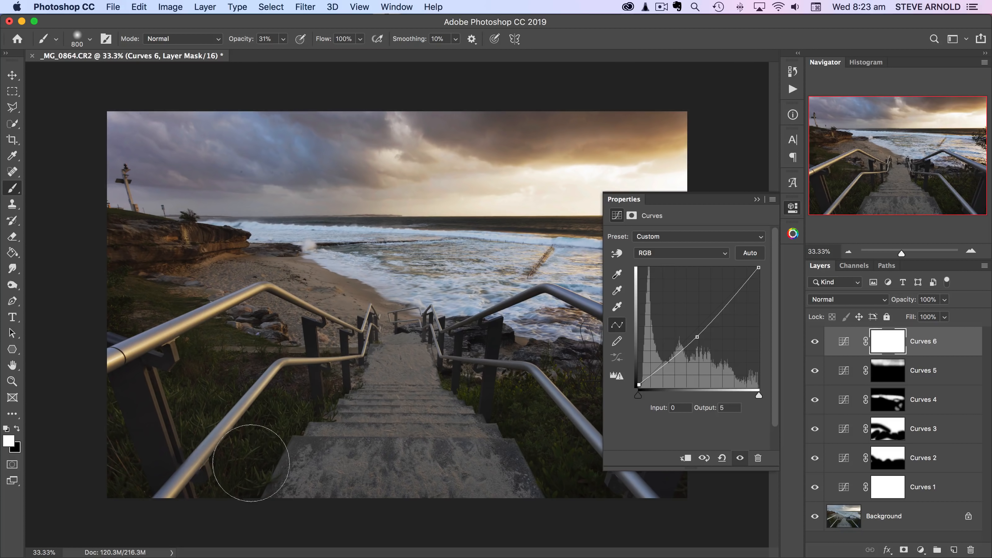
click(814, 343)
click(815, 343)
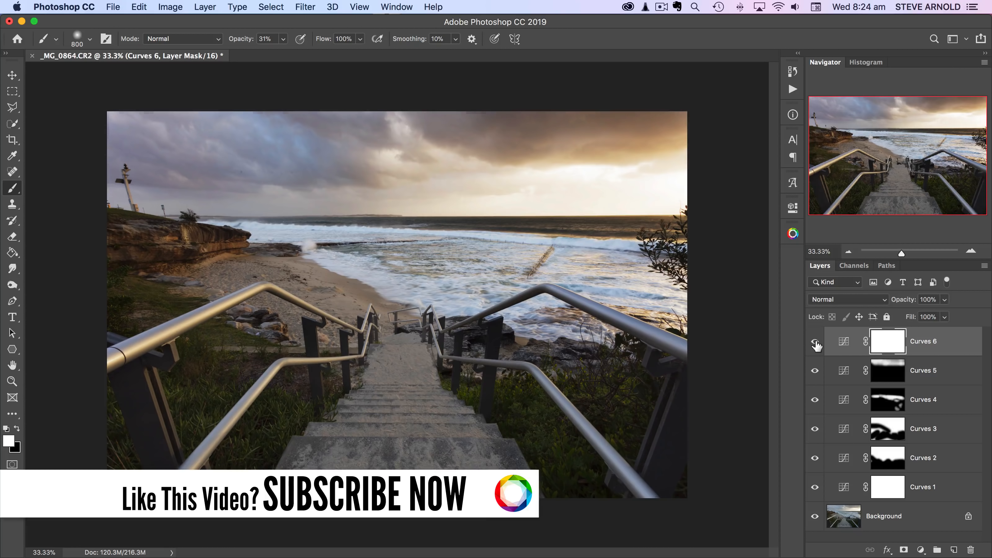